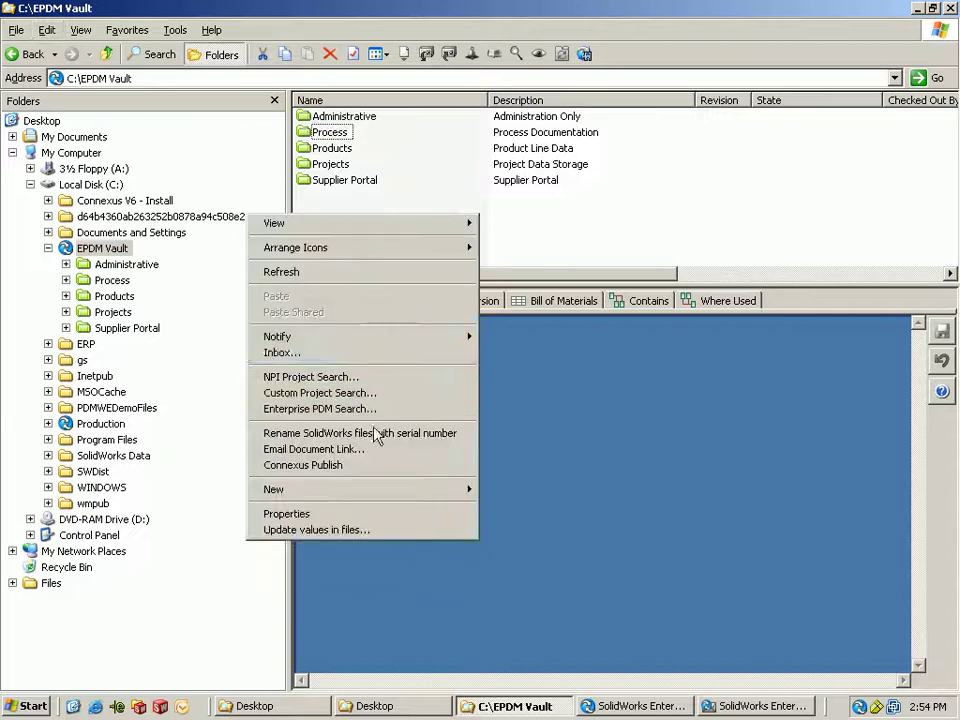
# - Start a new ECN from the vault's process templates
pyautogui.moveTo(386, 490)
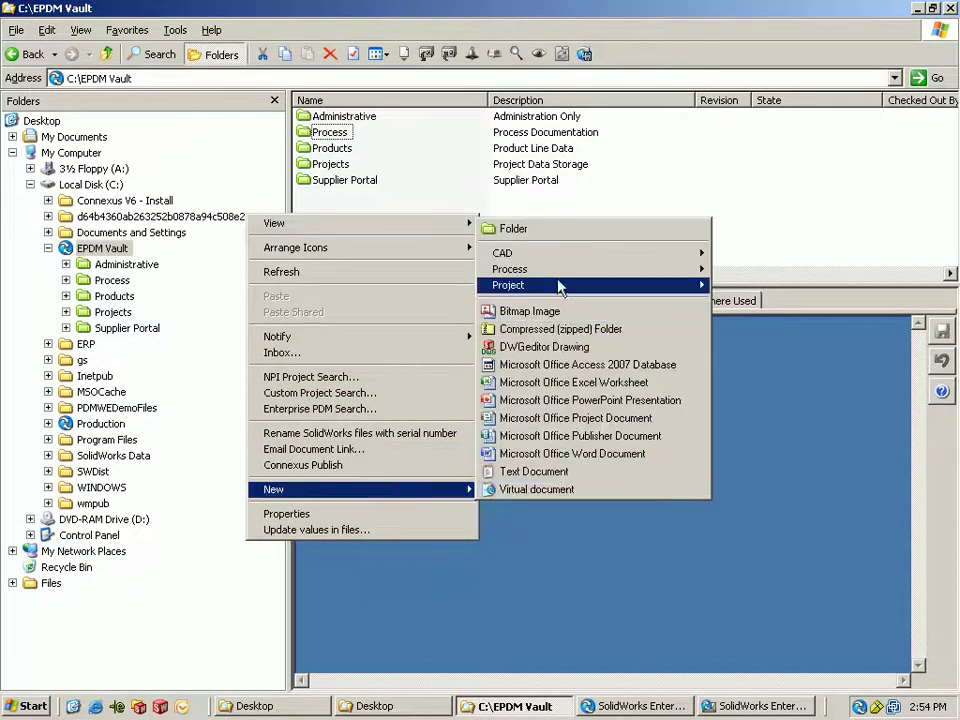
pyautogui.moveTo(562, 281)
pyautogui.click(725, 268)
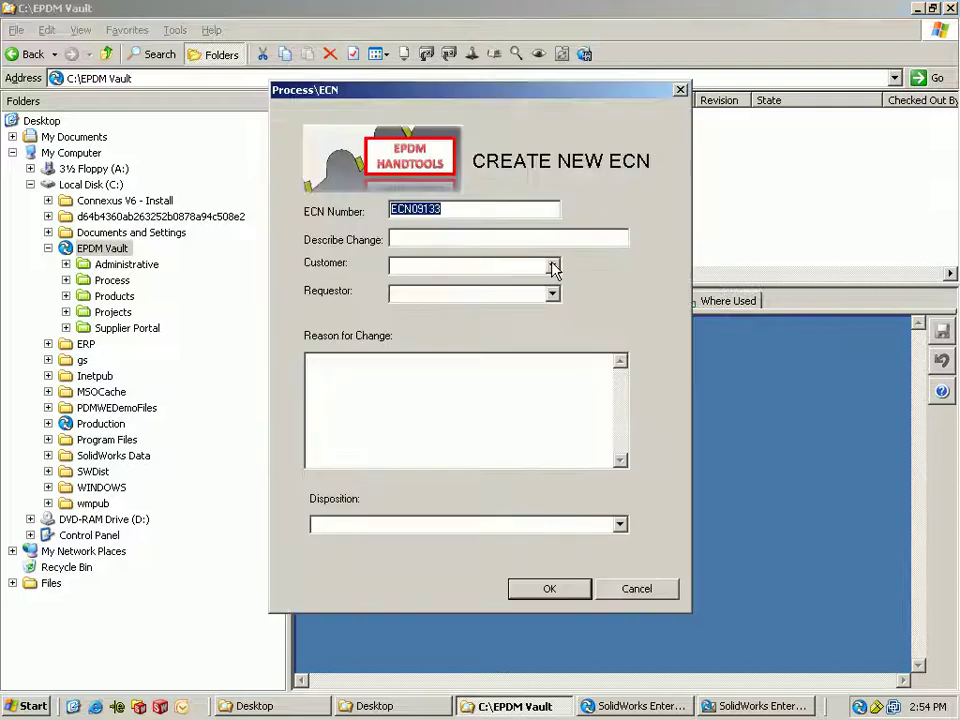
# - Enter description 'Belt cover changes', customer EPDM Handtools, a requestor, and reason 'problem found with belt cover'
pyautogui.click(455, 241)
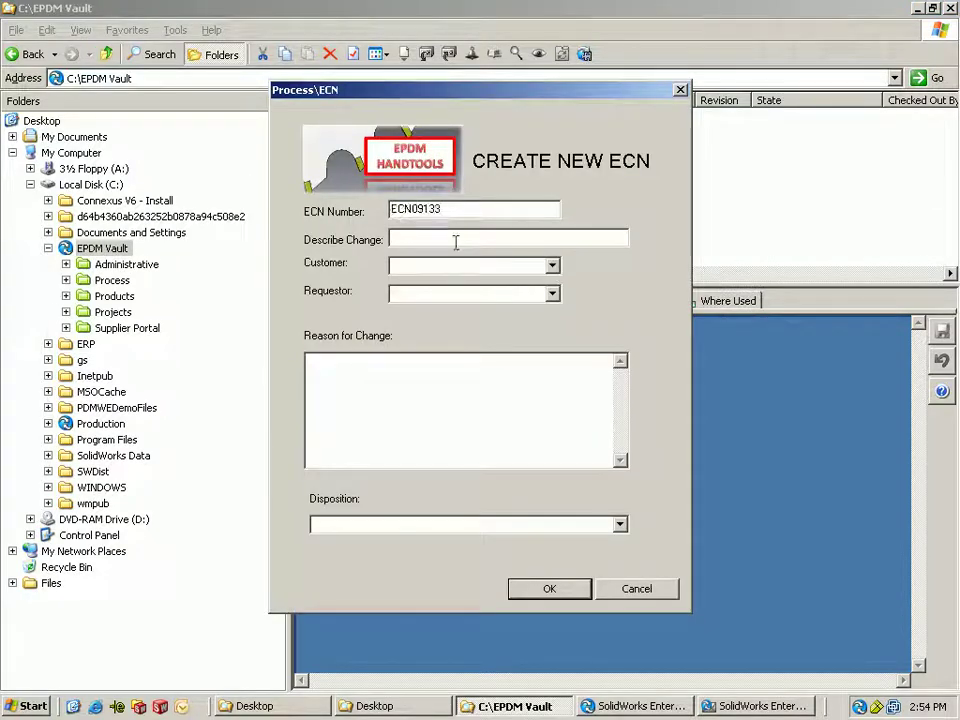
pyautogui.write('Belt cover changes')
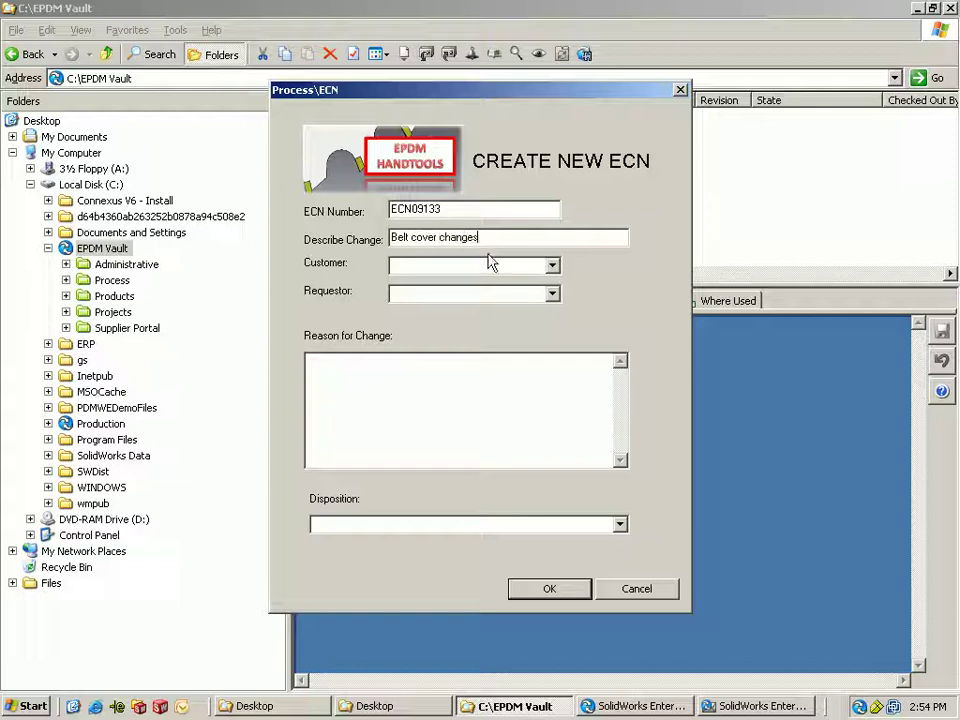
pyautogui.click(440, 294)
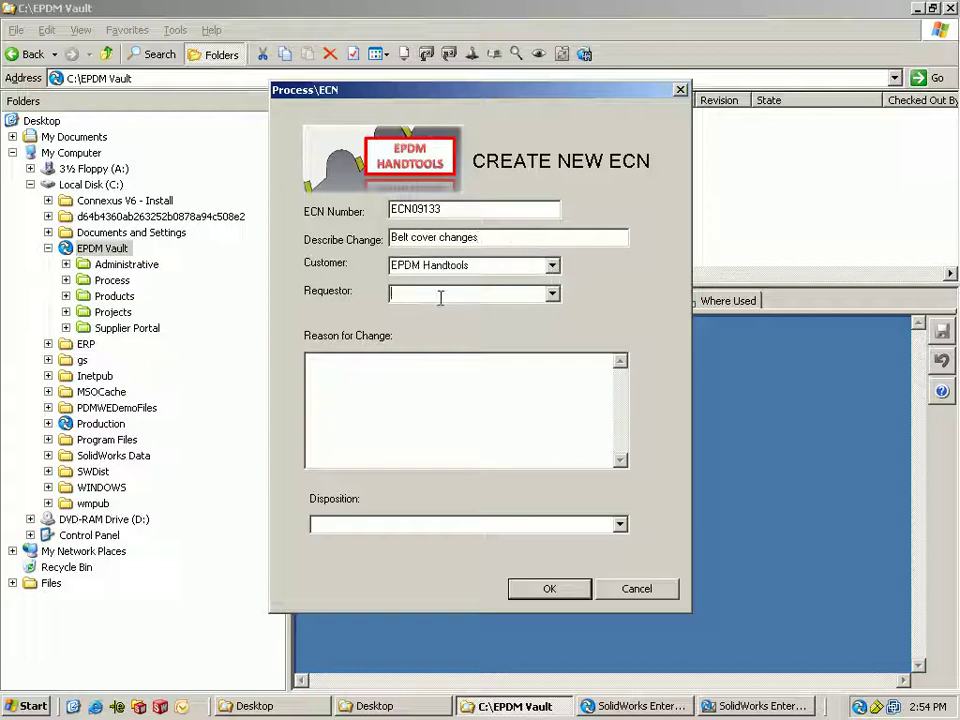
pyautogui.click(551, 294)
pyautogui.click(533, 348)
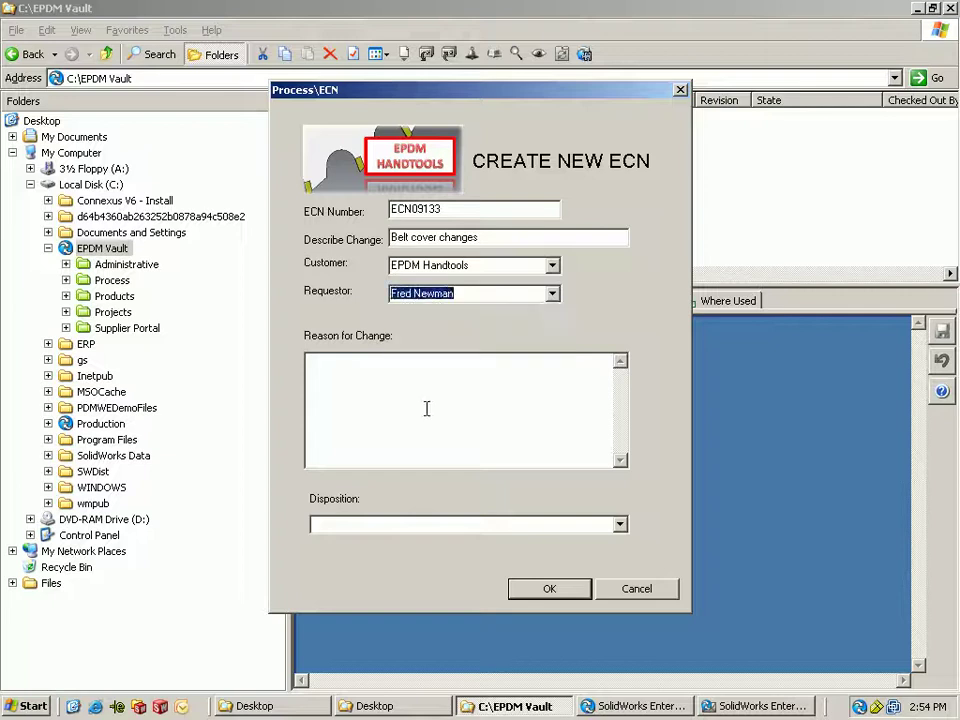
pyautogui.click(421, 397)
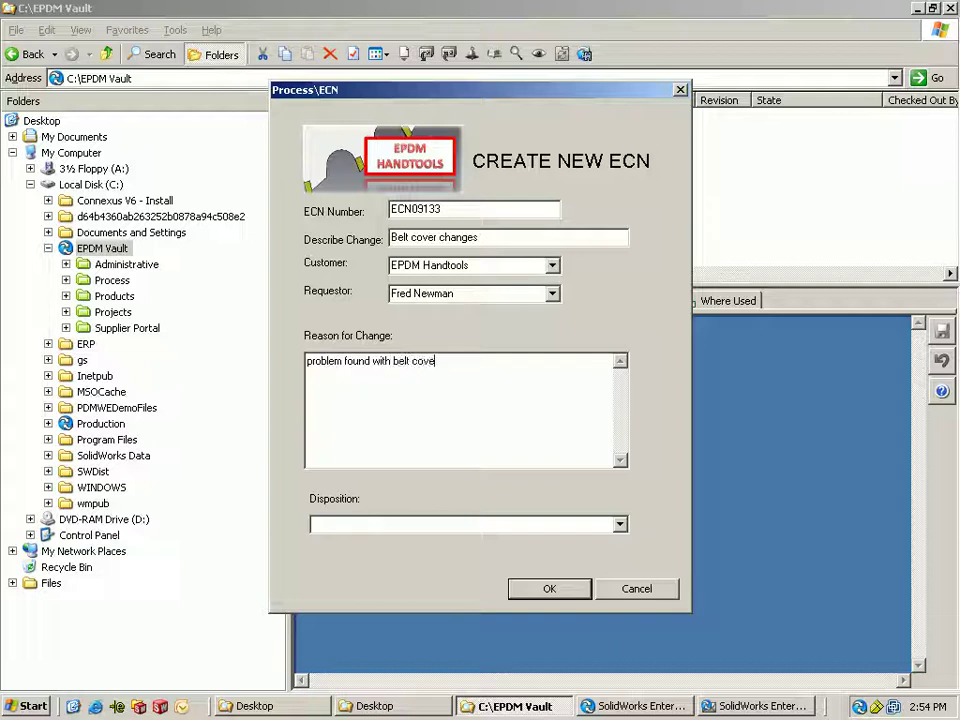
pyautogui.click(620, 526)
# - Set the disposition to Scrap, confirm the ECN details, and create ECN09133.html
pyautogui.click(552, 554)
pyautogui.click(535, 588)
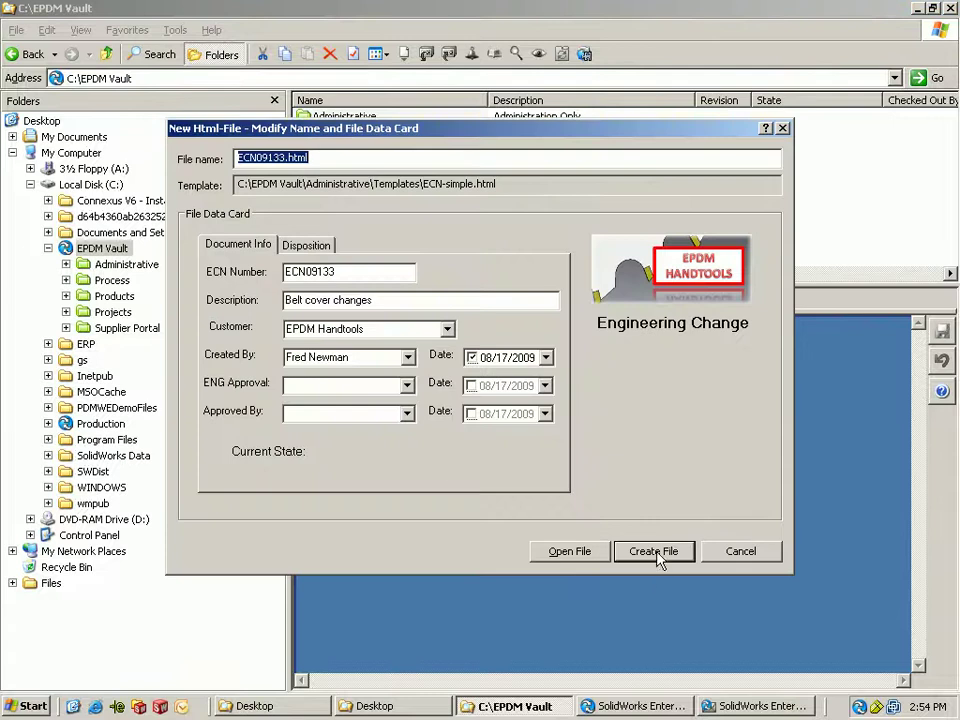
pyautogui.click(655, 553)
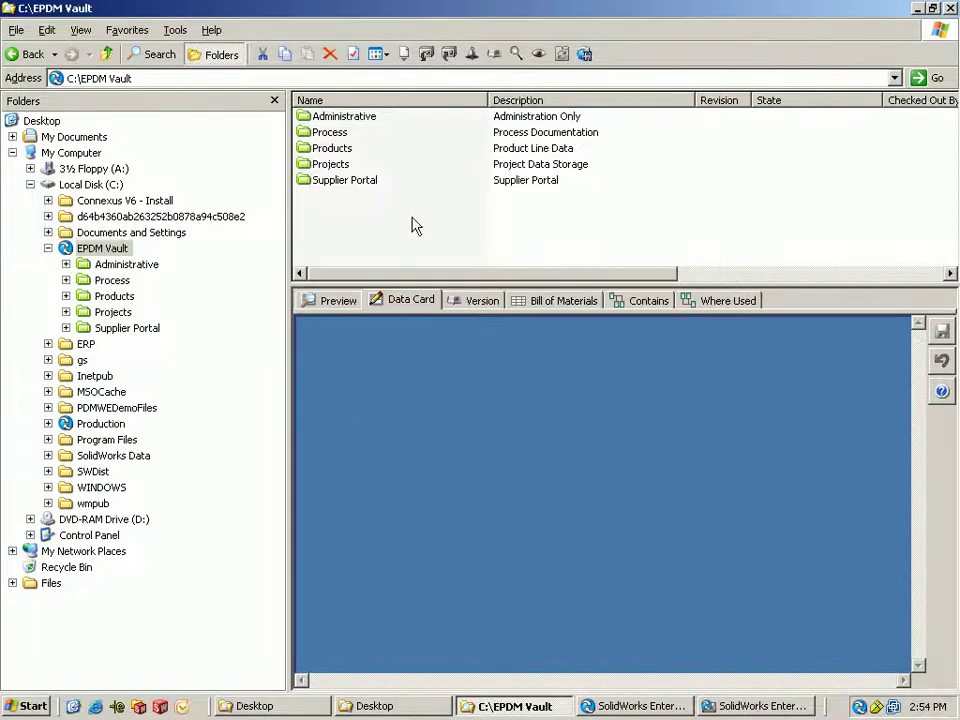
# - Select ECN09133.html in Process > Engineering Change > ECN09133 and preview its ECN form
pyautogui.click(332, 133)
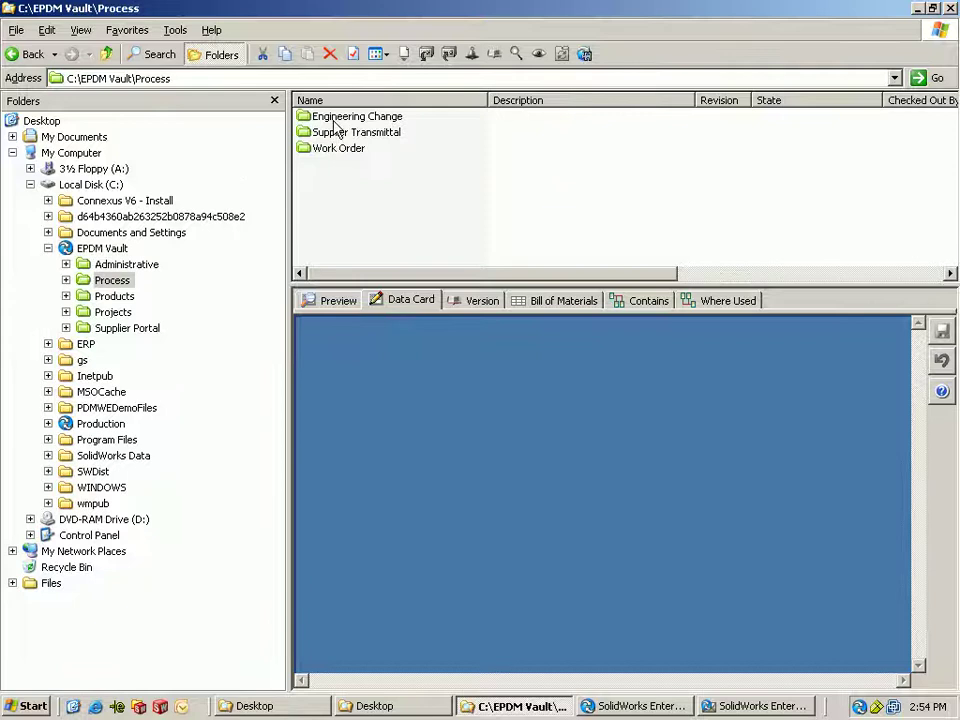
pyautogui.doubleClick(340, 117)
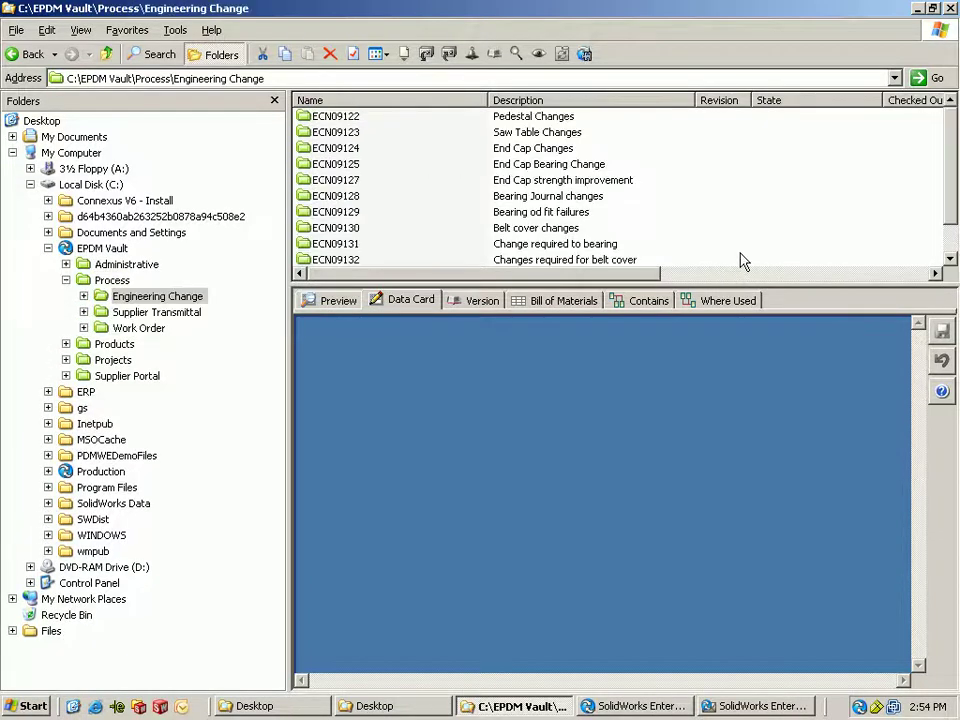
pyautogui.click(949, 257)
pyautogui.doubleClick(338, 245)
pyautogui.click(310, 117)
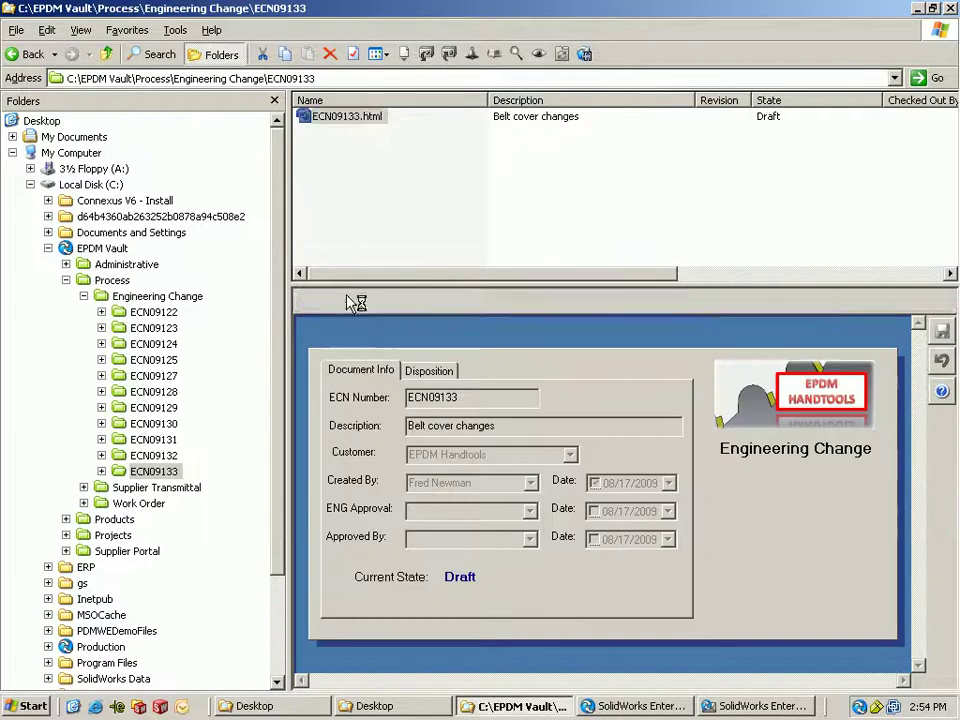
pyautogui.click(338, 300)
pyautogui.moveTo(896, 407); pyautogui.dragTo(915, 578)
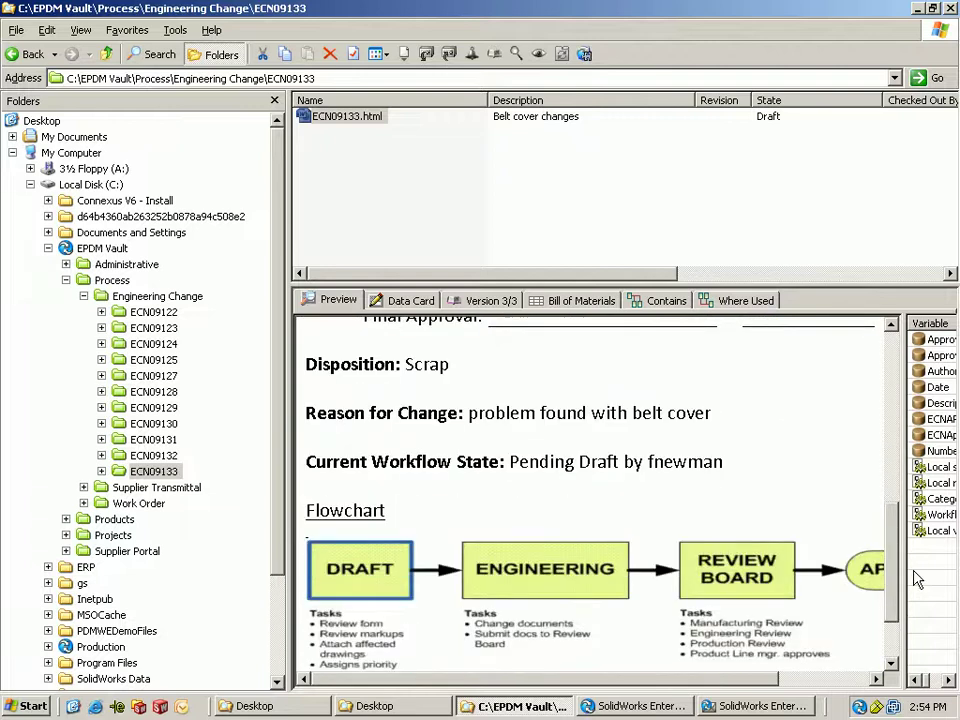
pyautogui.scroll(-2, 386, 580)
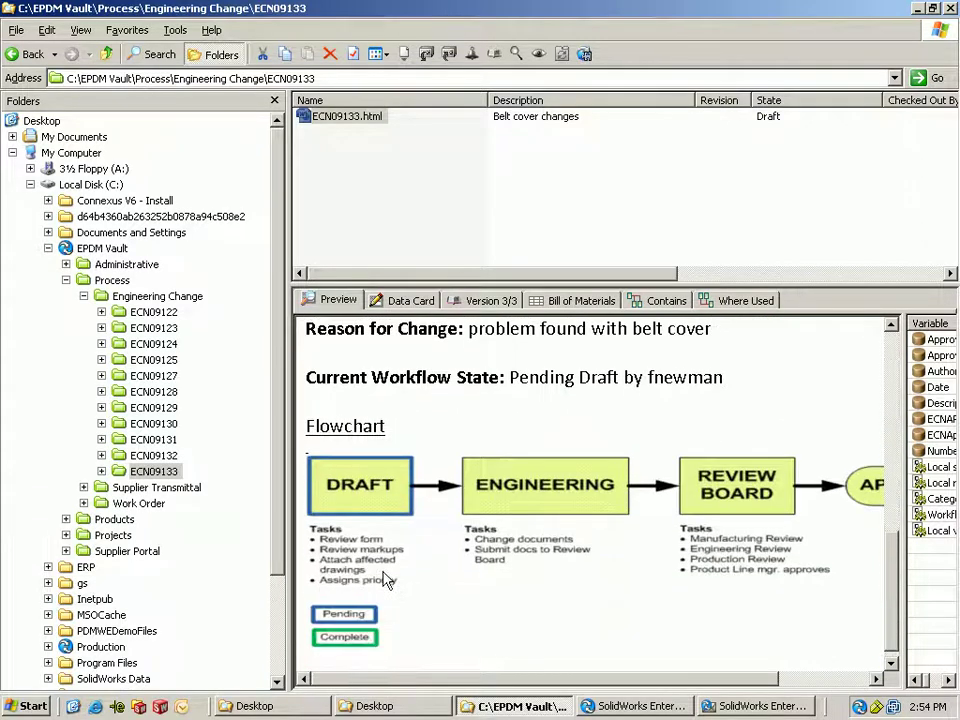
pyautogui.rightClick(361, 110)
# - Submit ECN09133 for approval with comment 'ready for eng review', notifying the reviewer: 'Take a look at this requirement'
pyautogui.moveTo(400, 411)
pyautogui.click(645, 413)
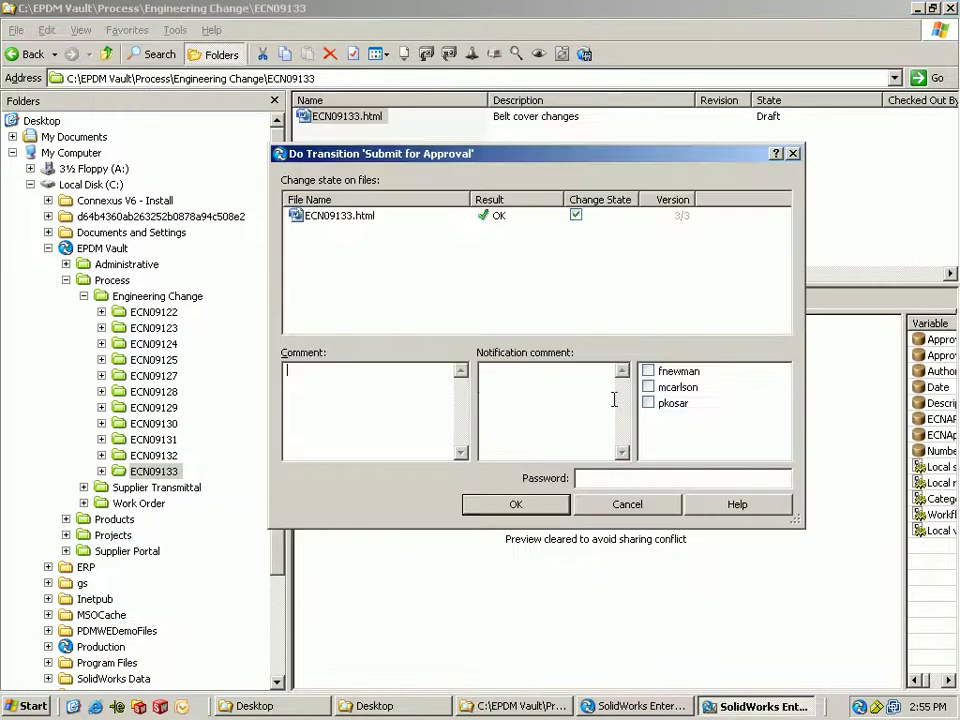
pyautogui.write('ready for eng review')
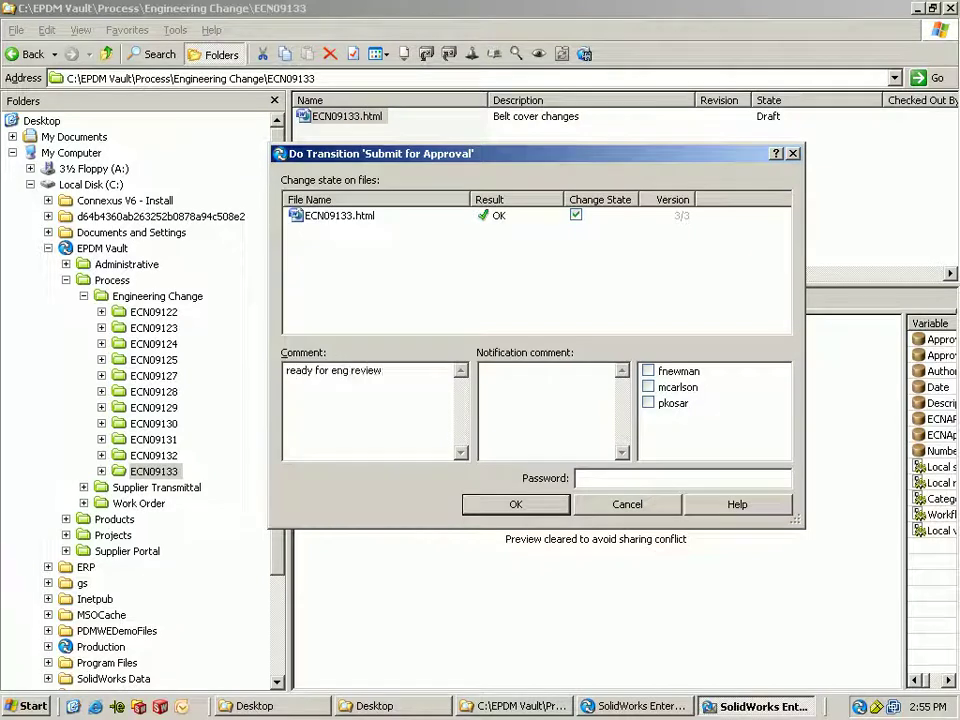
pyautogui.click(648, 387)
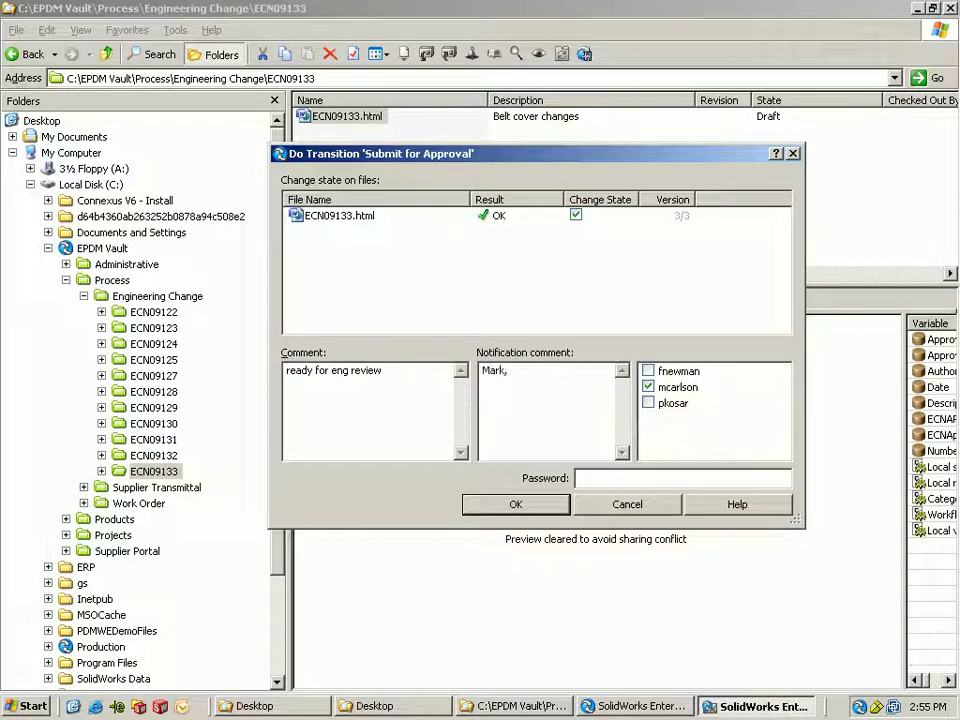
pyautogui.press('Return')
pyautogui.write('Take a look at this require')
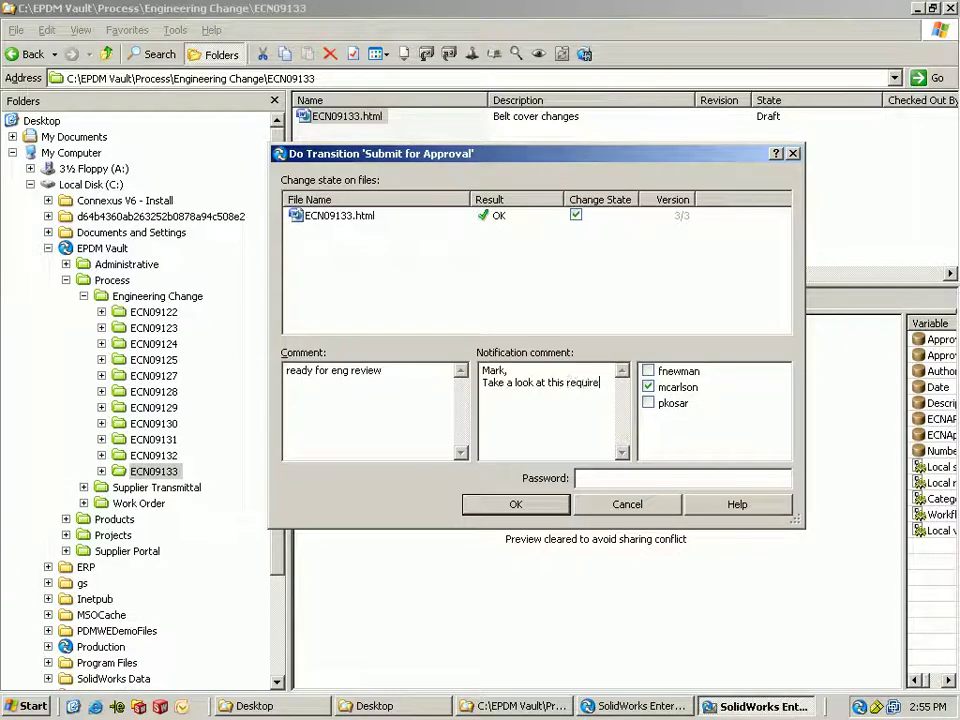
pyautogui.write('ment.')
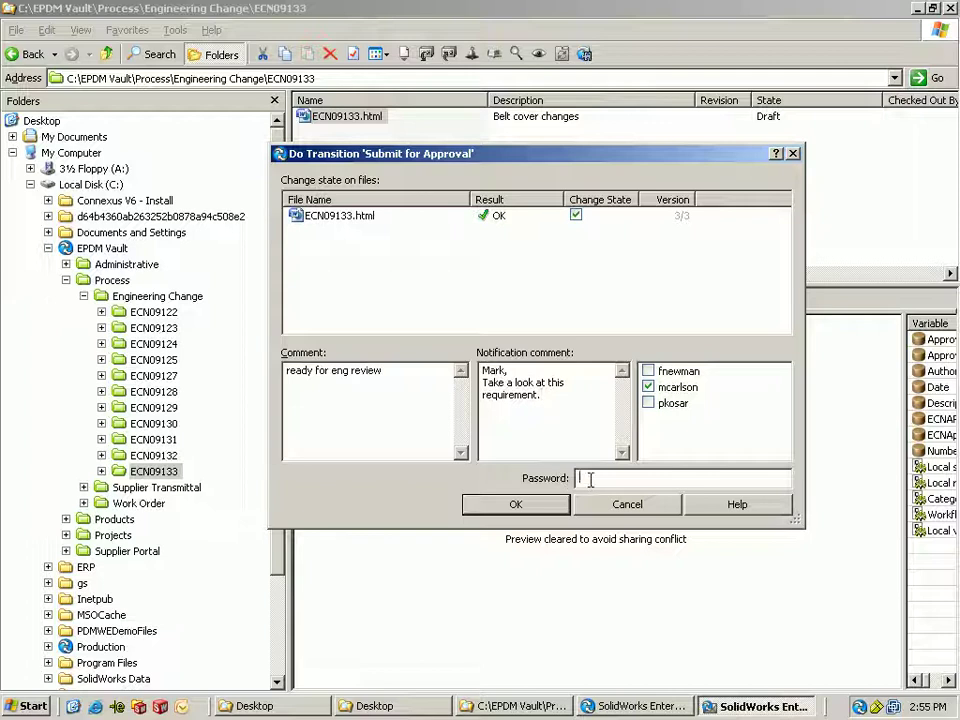
pyautogui.click(514, 504)
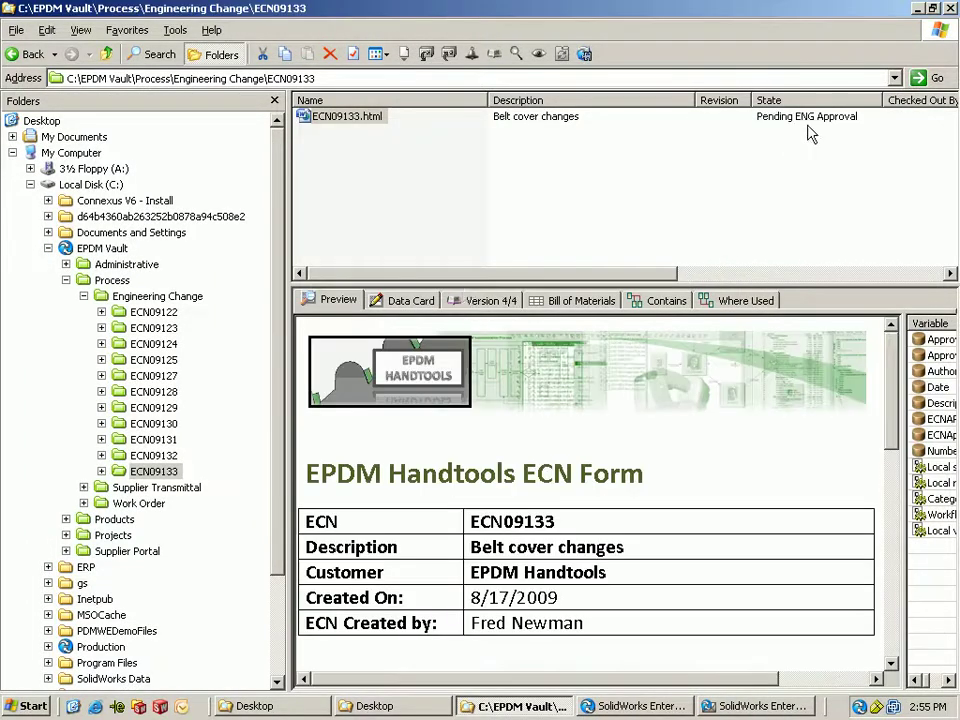
# - Log the ECN author off the EPDM Vault
pyautogui.moveTo(895, 368); pyautogui.dragTo(896, 573)
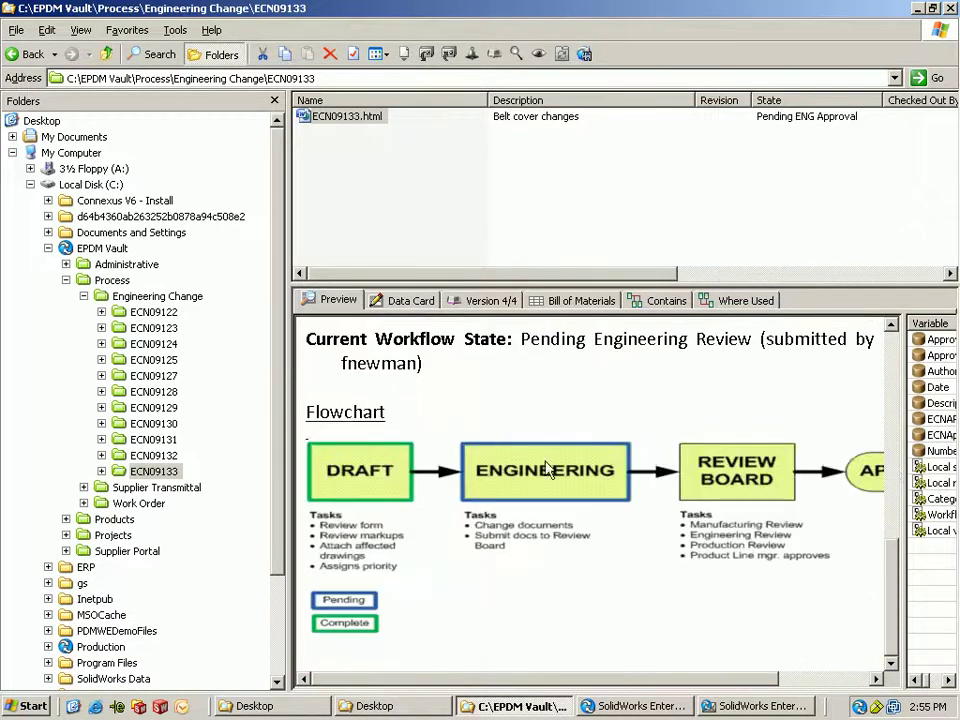
pyautogui.rightClick(858, 706)
pyautogui.moveTo(780, 650)
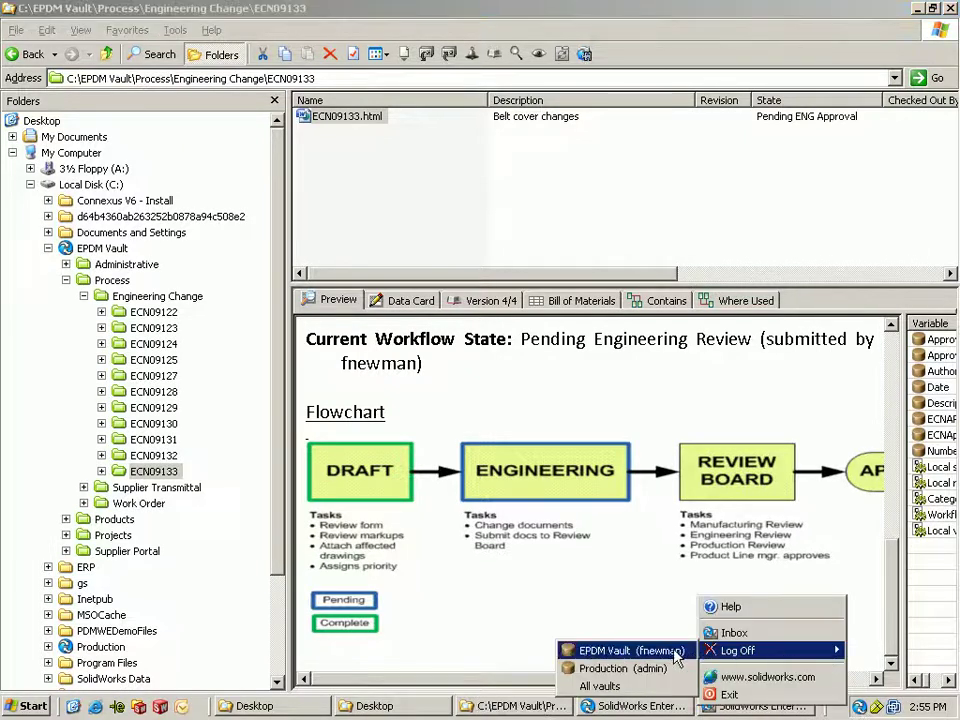
pyautogui.click(621, 647)
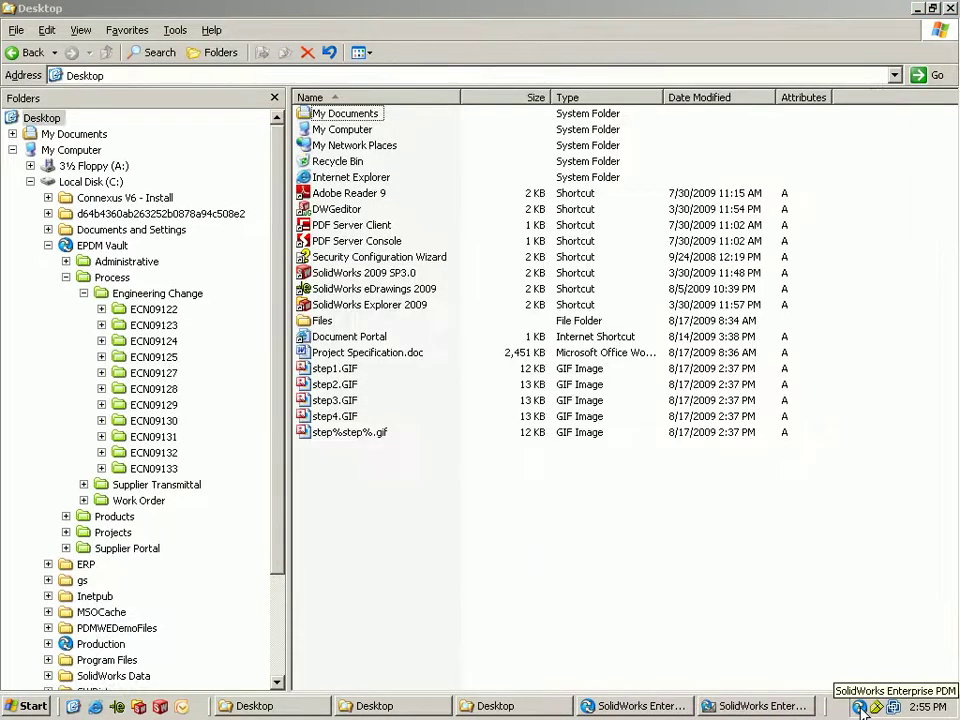
# - Log back in to the EPDM Vault under a different user account
pyautogui.rightClick(858, 706)
pyautogui.moveTo(839, 655)
pyautogui.click(881, 654)
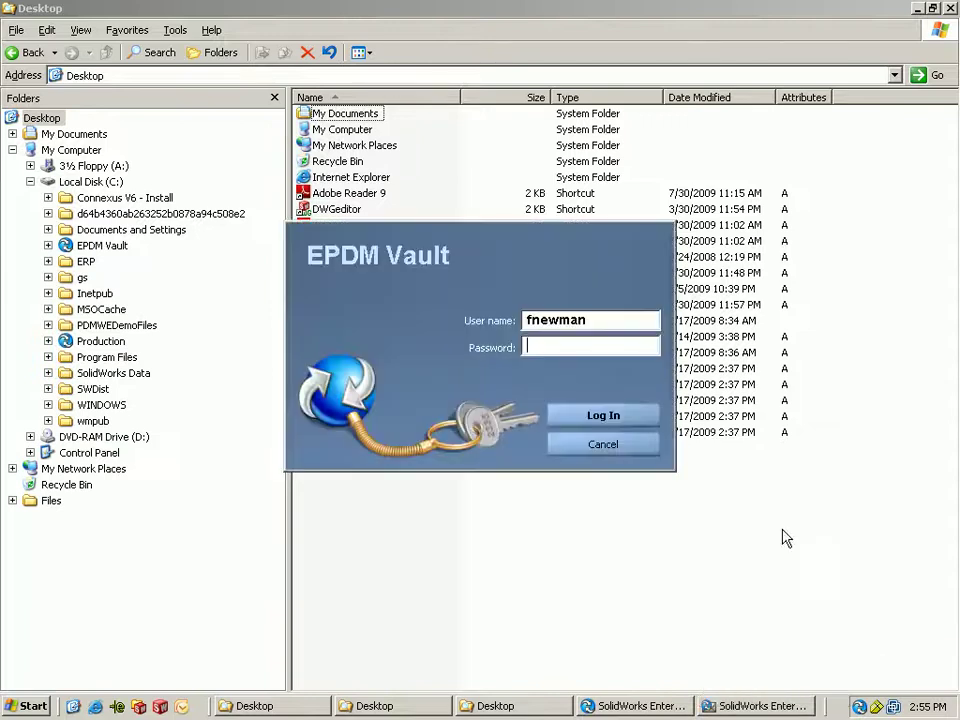
pyautogui.hotkey('shift', 'Tab')
pyautogui.write('mca')
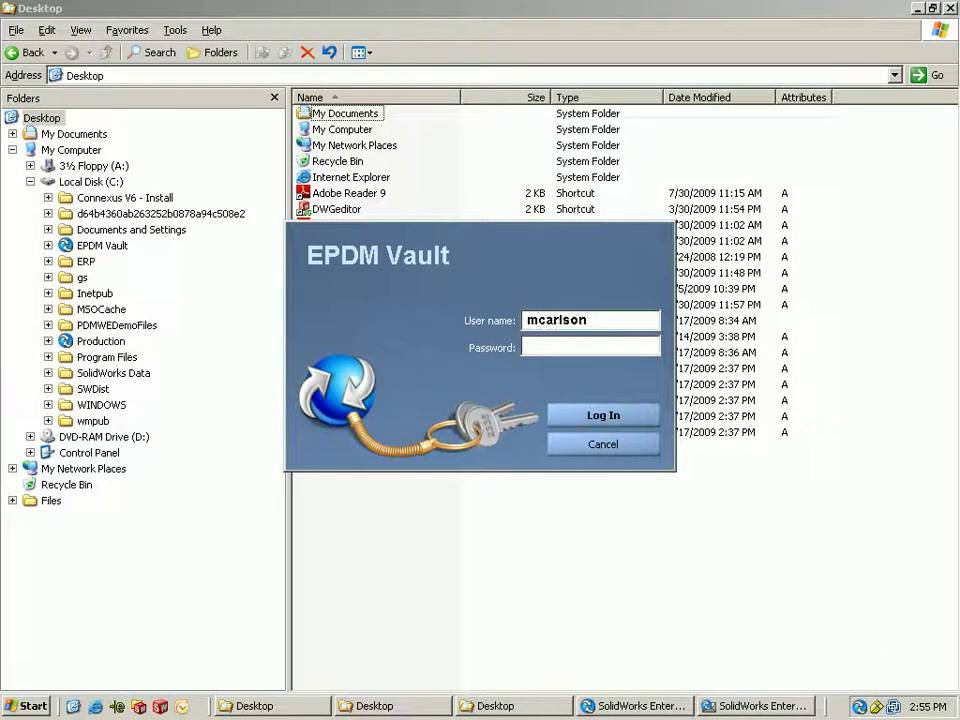
pyautogui.click(605, 416)
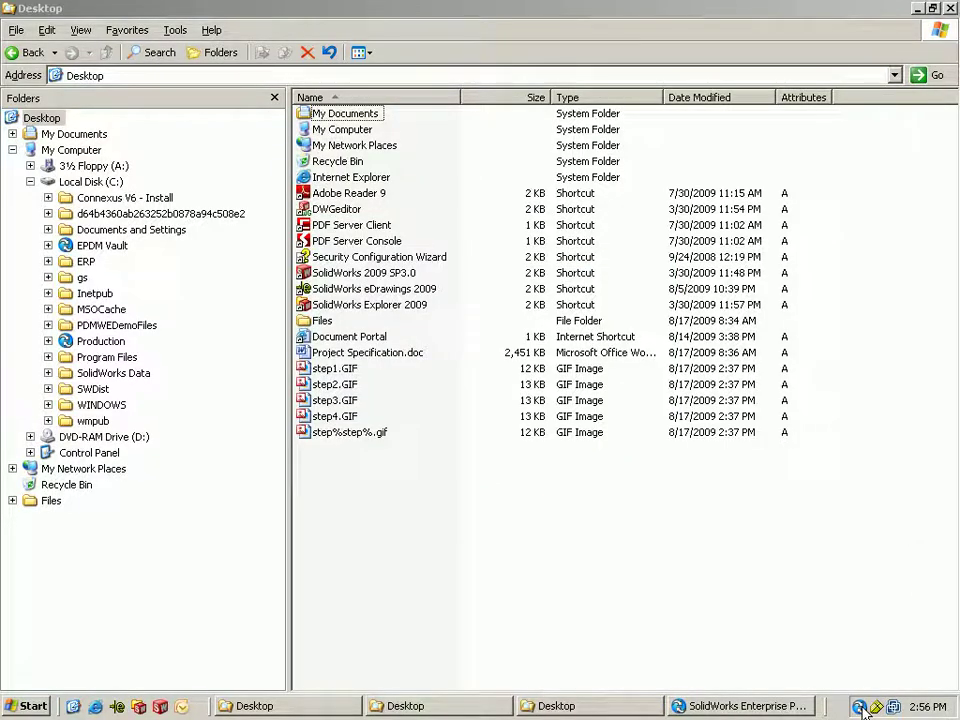
# - Open the \Process\Engineering Change\ECN09133\ folder from the state-change notification
pyautogui.click(748, 668)
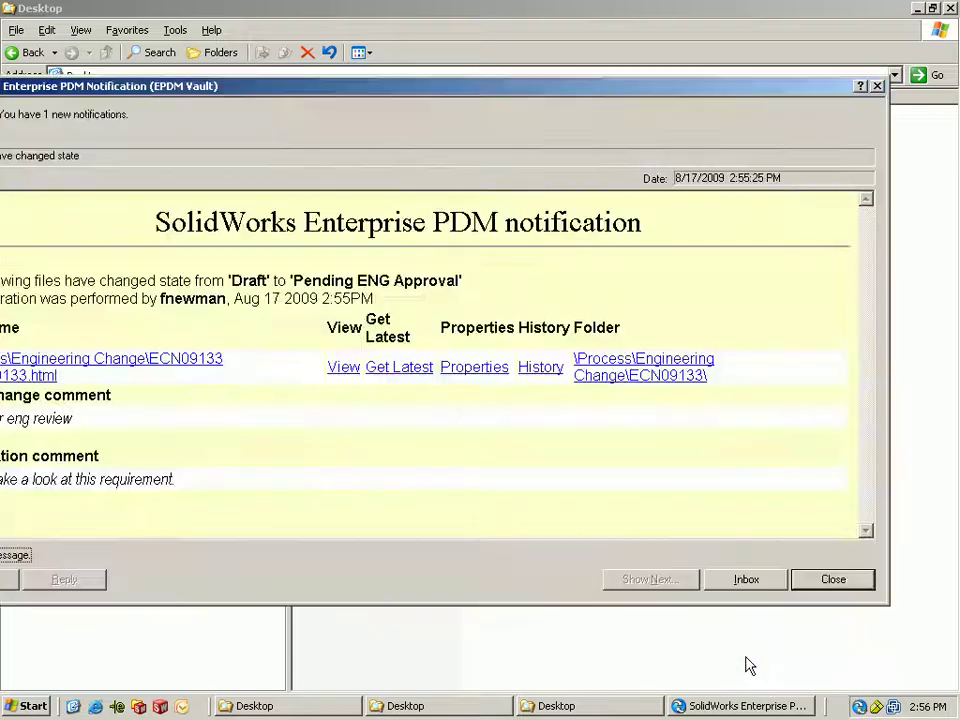
pyautogui.moveTo(556, 103); pyautogui.dragTo(632, 88)
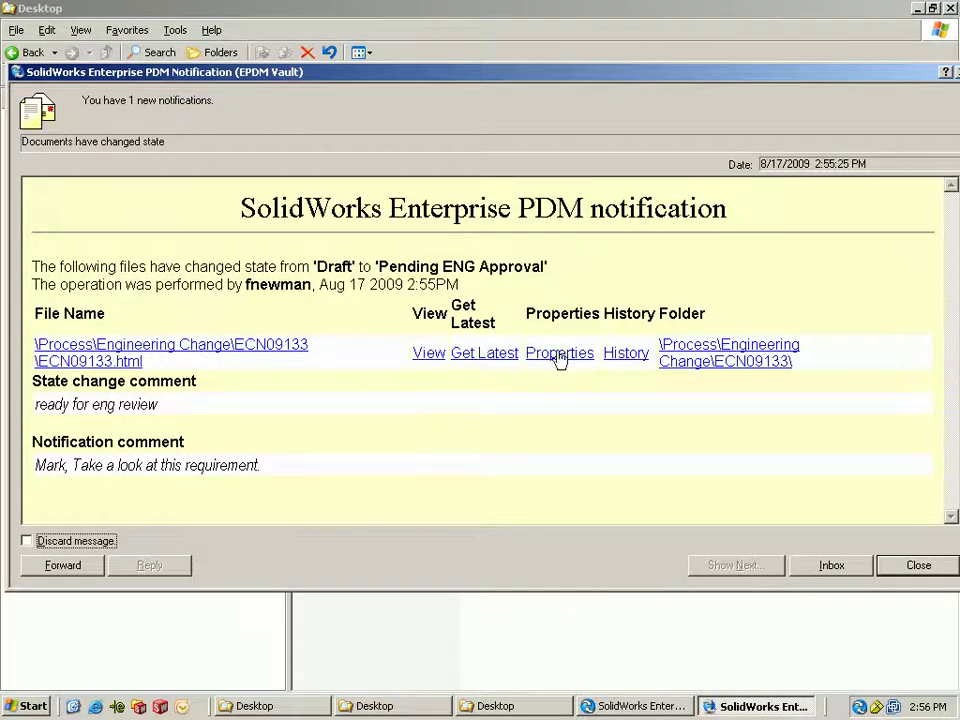
pyautogui.click(692, 363)
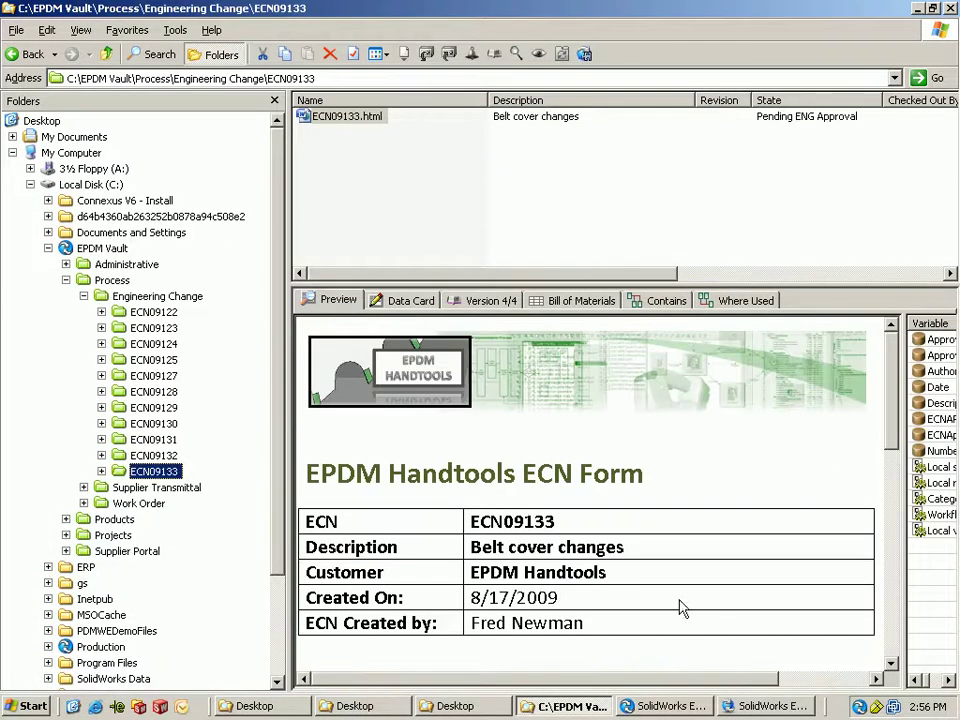
# - Review the ECN09133 form preview, noting the blank Engineering and Final Approval signature lines
pyautogui.moveTo(594, 628); pyautogui.dragTo(458, 623)
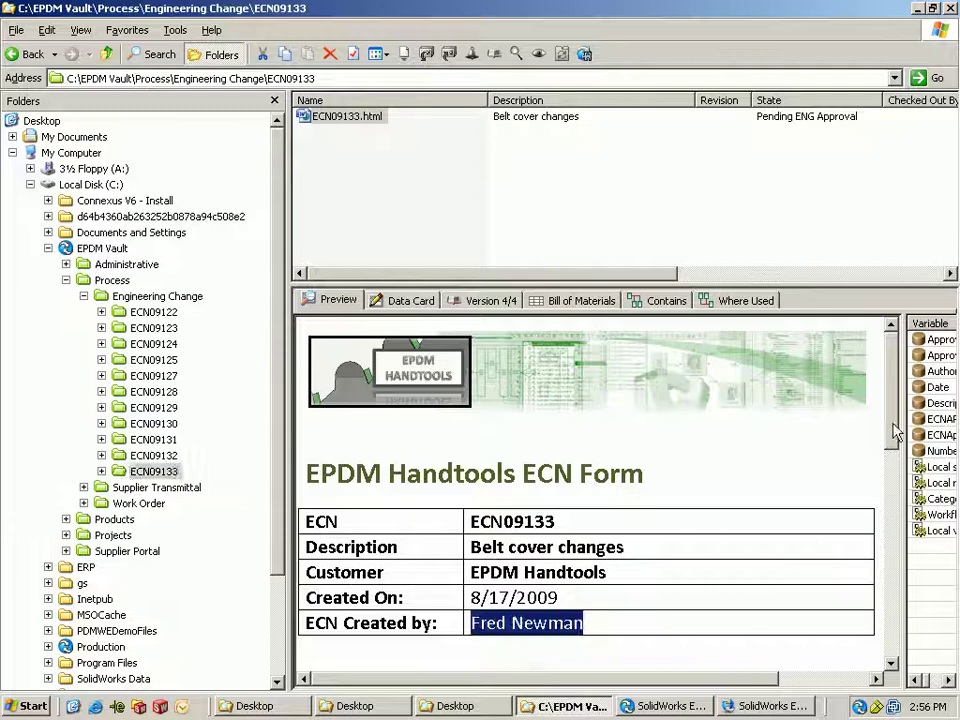
pyautogui.moveTo(895, 424); pyautogui.dragTo(892, 520)
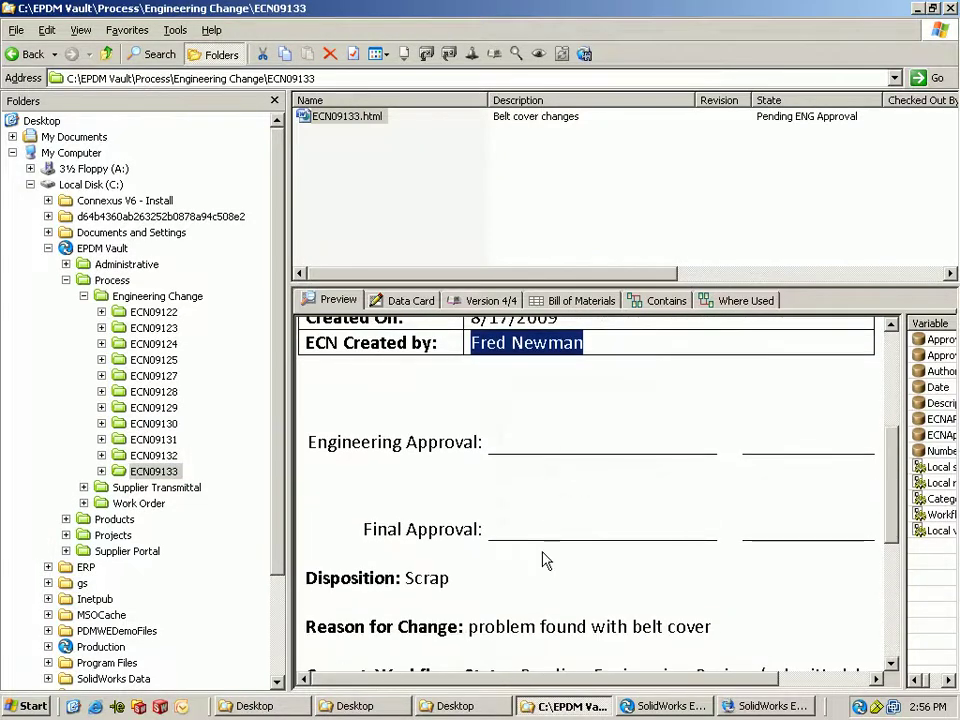
pyautogui.moveTo(406, 578); pyautogui.dragTo(490, 592)
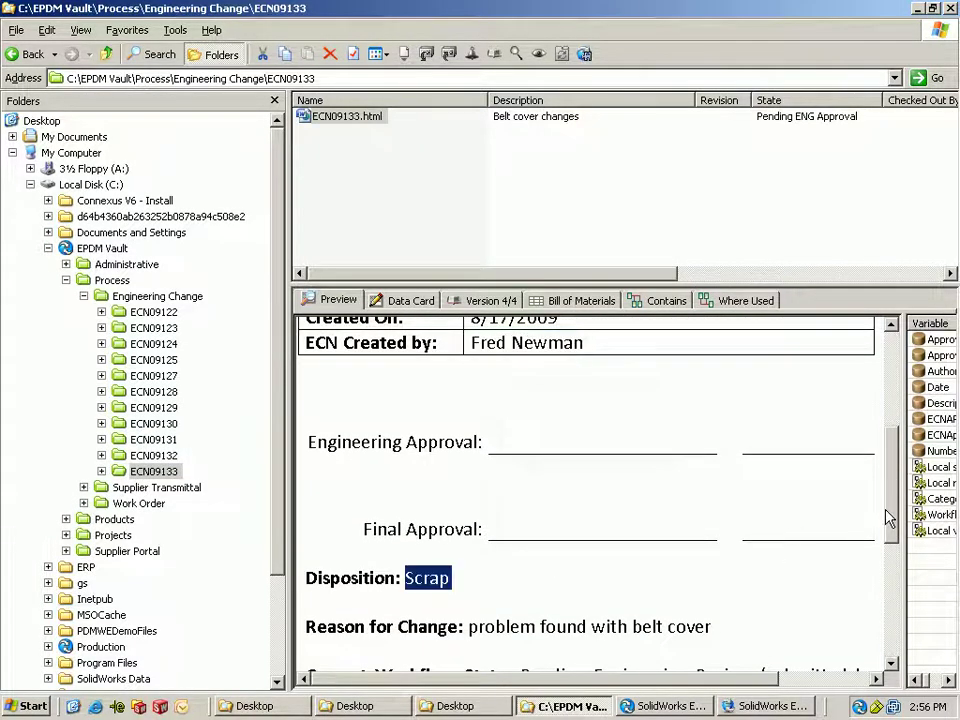
pyautogui.scroll(-5, 546, 596)
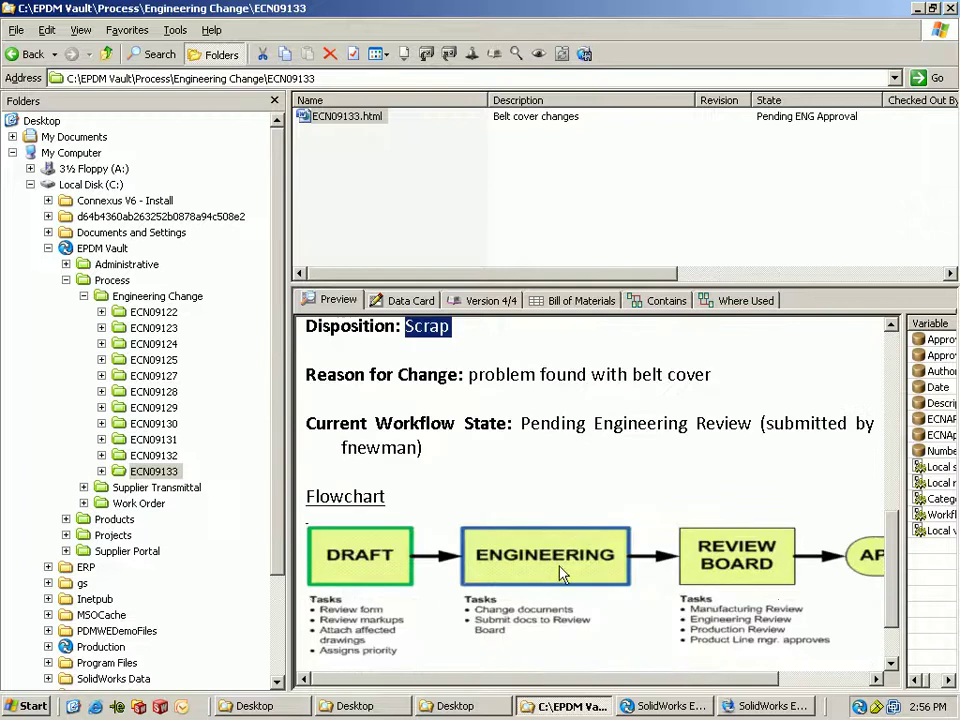
pyautogui.rightClick(357, 118)
# - Submit ECN09133.html for final approval with comment 'ready for final review', notifying one reviewer
pyautogui.moveTo(425, 411)
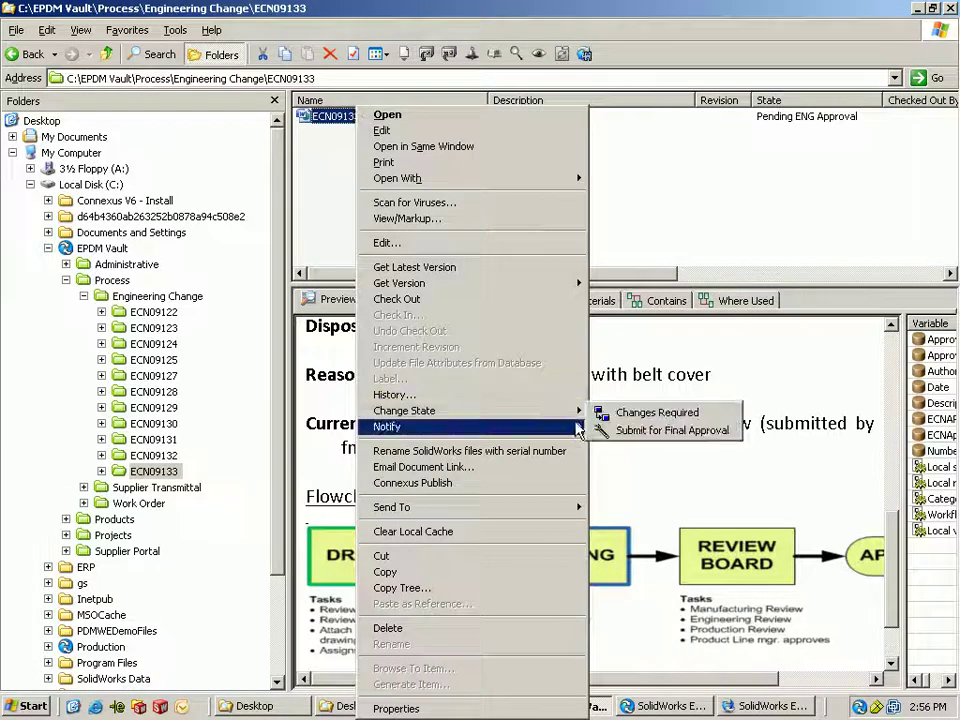
pyautogui.click(691, 435)
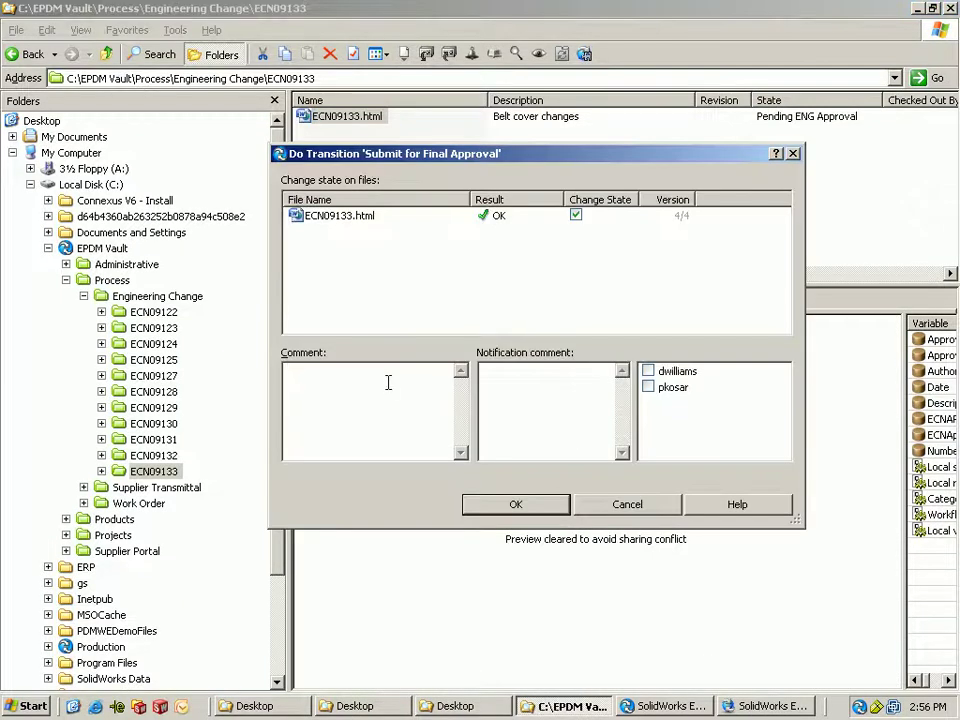
pyautogui.write('ready for final review')
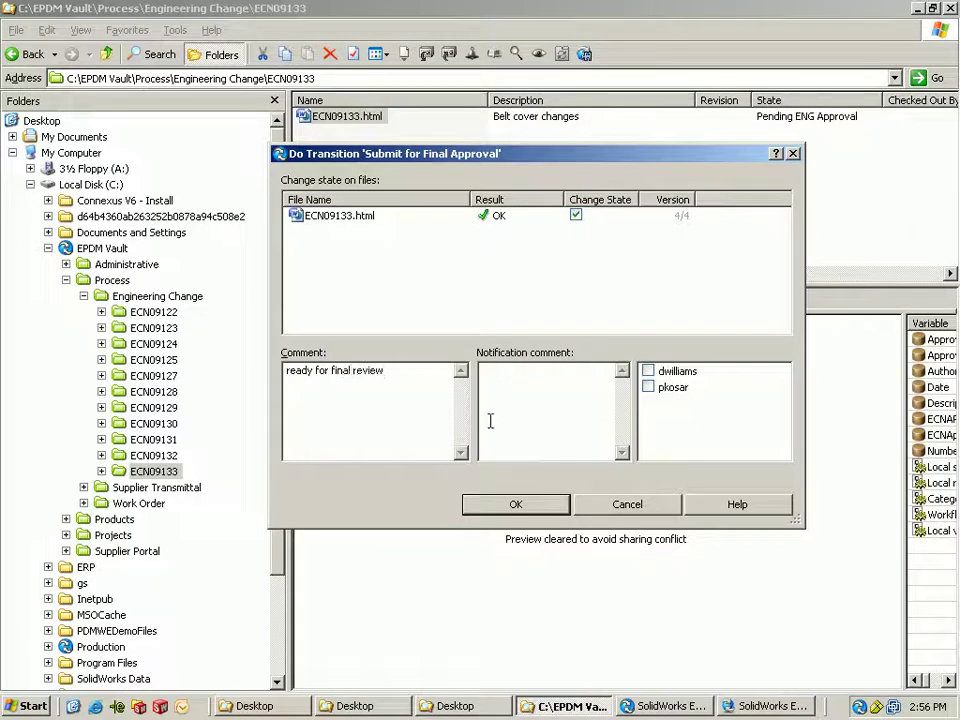
pyautogui.click(516, 504)
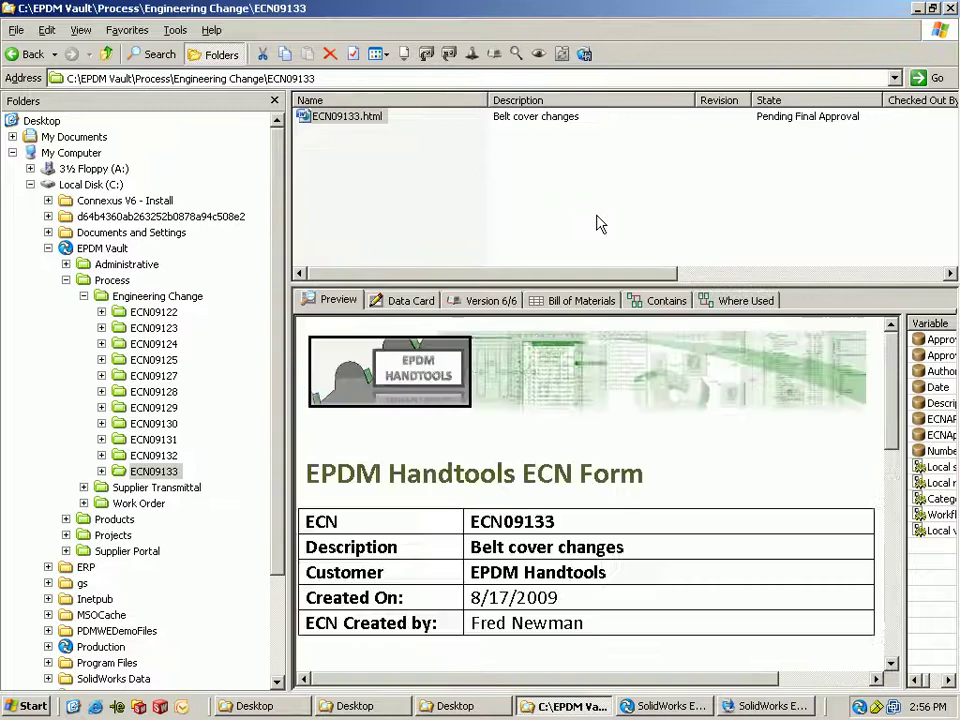
# - Dismiss the pending PDM notification and log the current user off the EPDM Vault
pyautogui.scroll(-3, 888, 370)
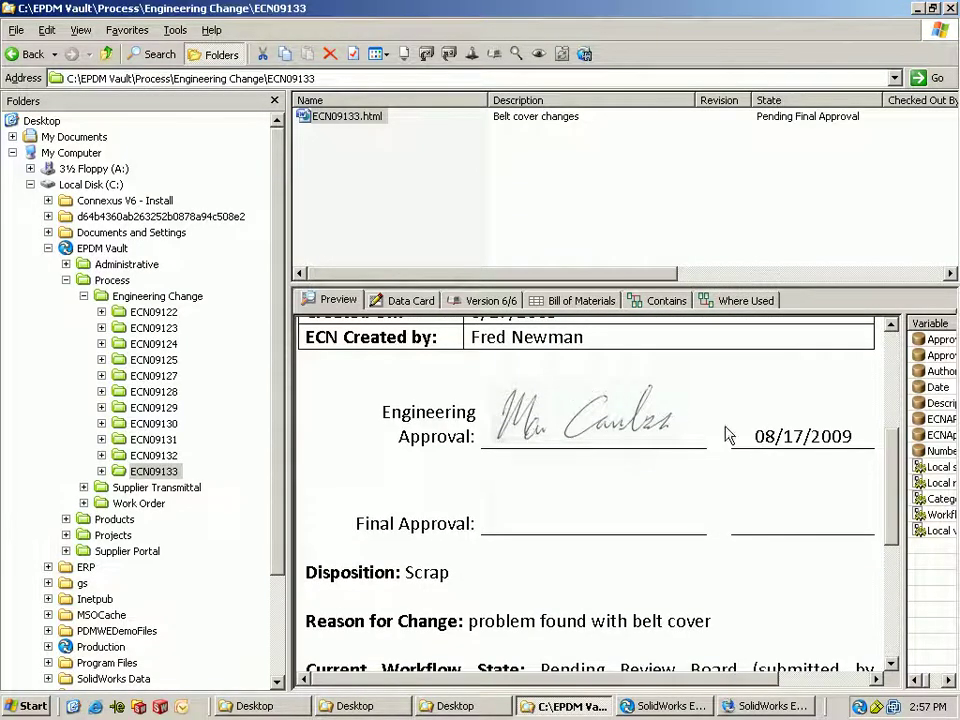
pyautogui.rightClick(859, 708)
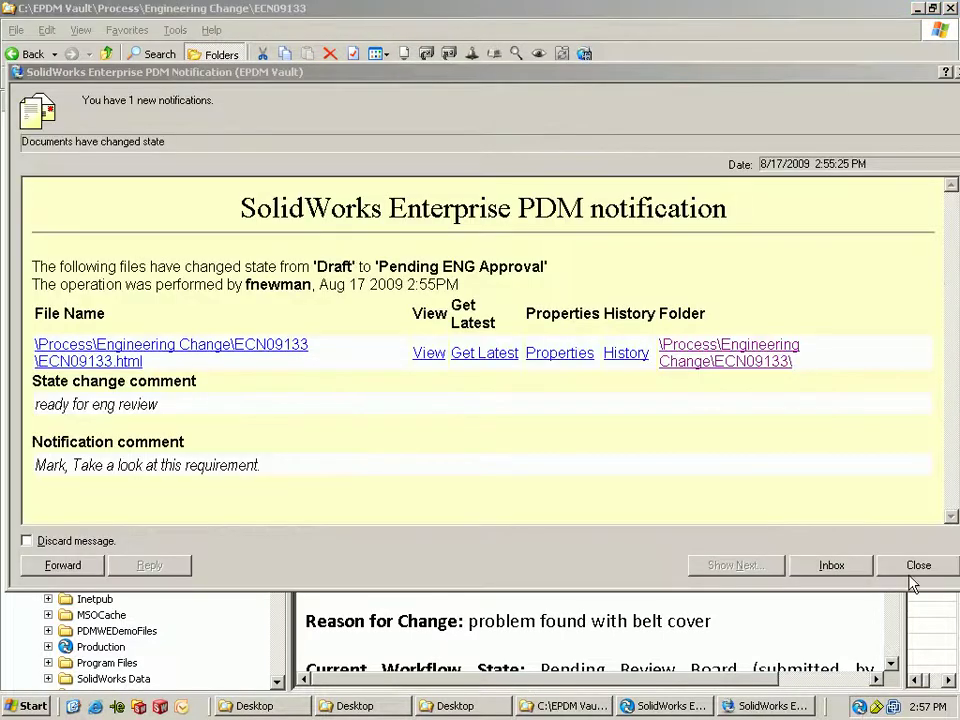
pyautogui.click(912, 583)
pyautogui.rightClick(859, 708)
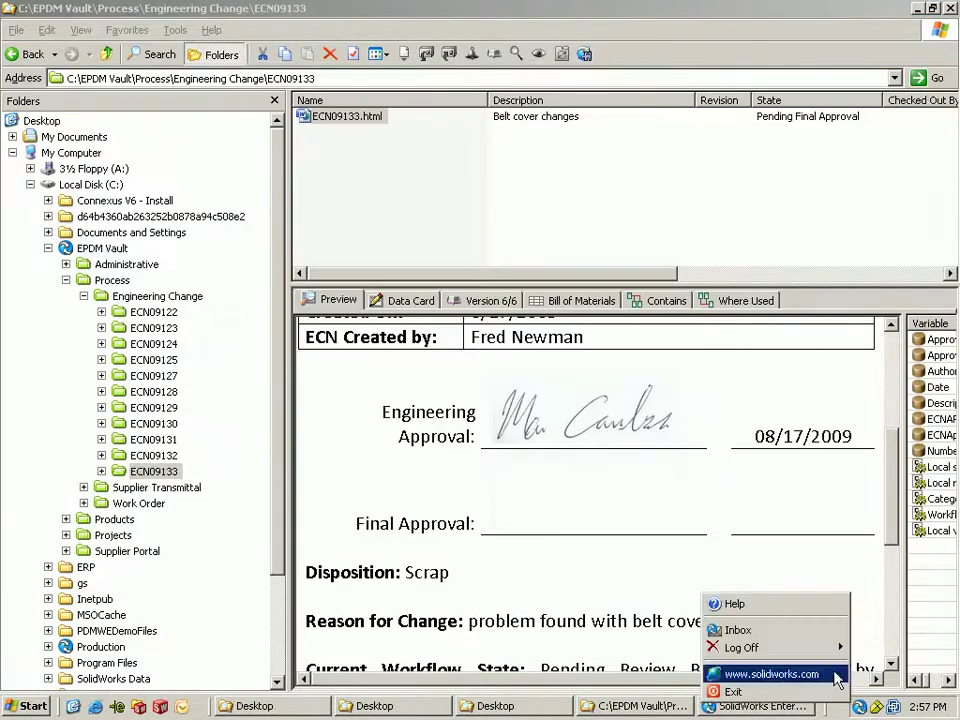
pyautogui.moveTo(831, 647)
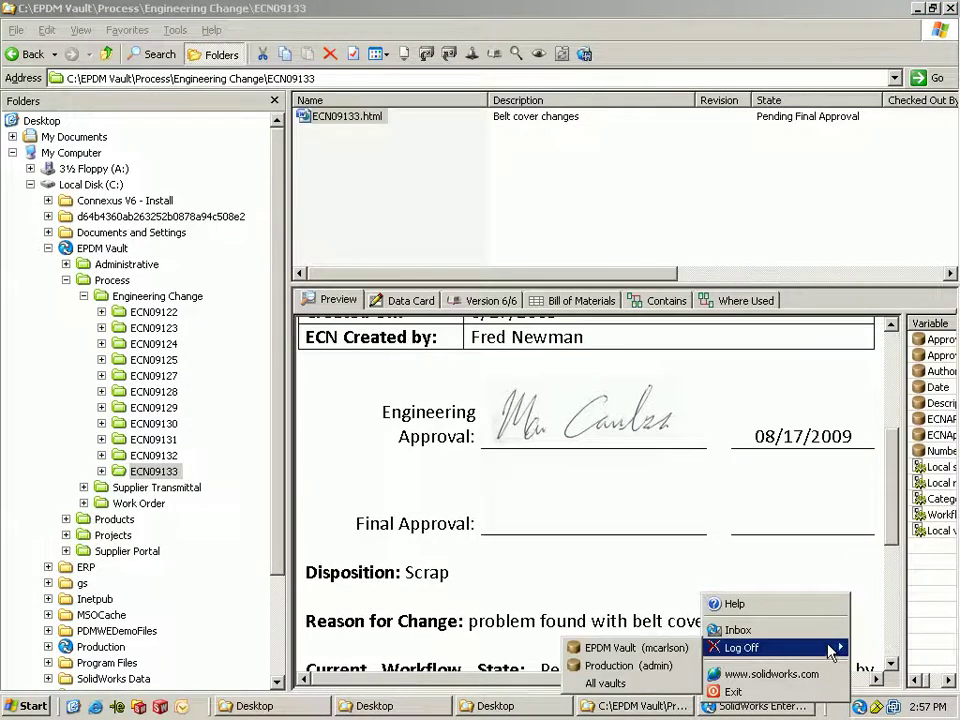
pyautogui.click(632, 648)
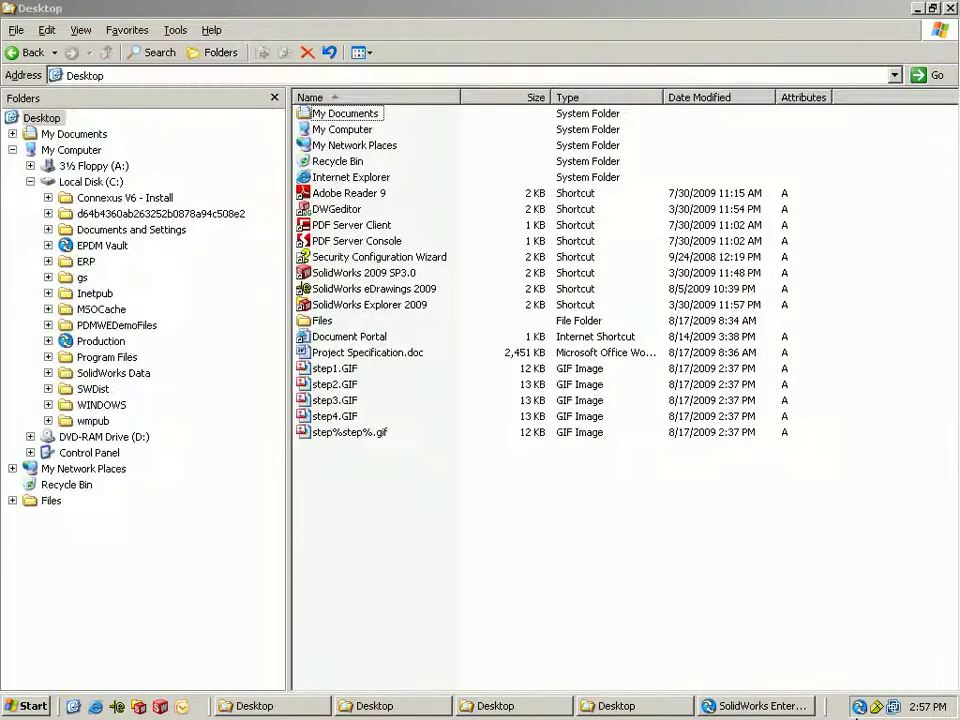
# - Log back in to the EPDM Vault as another user
pyautogui.rightClick(858, 706)
pyautogui.moveTo(812, 652)
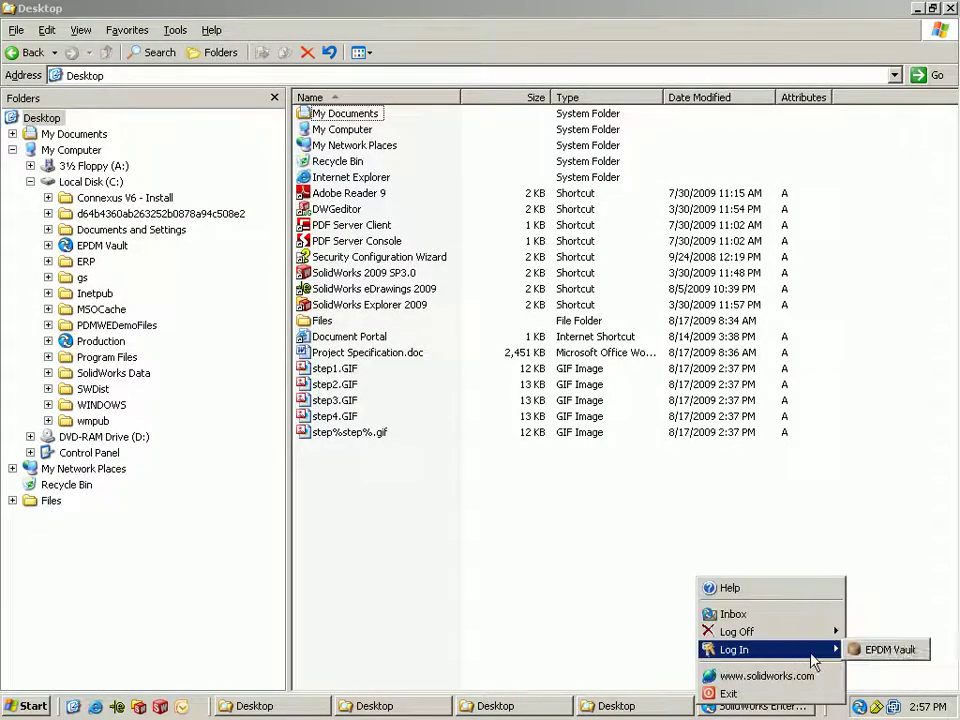
pyautogui.click(884, 650)
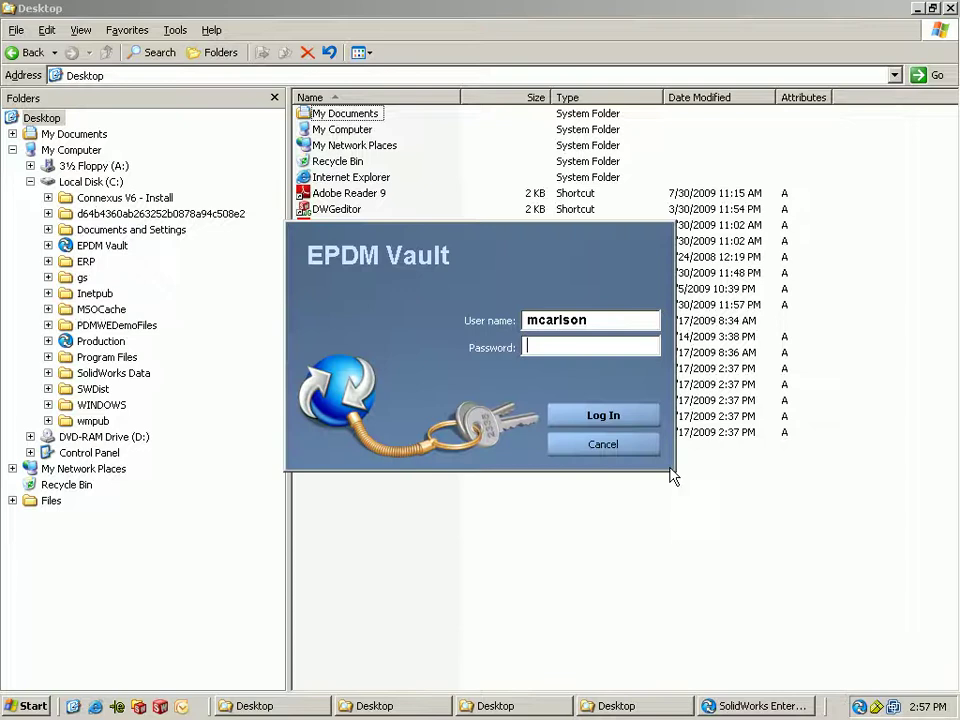
pyautogui.hotkey('shift', 'Tab')
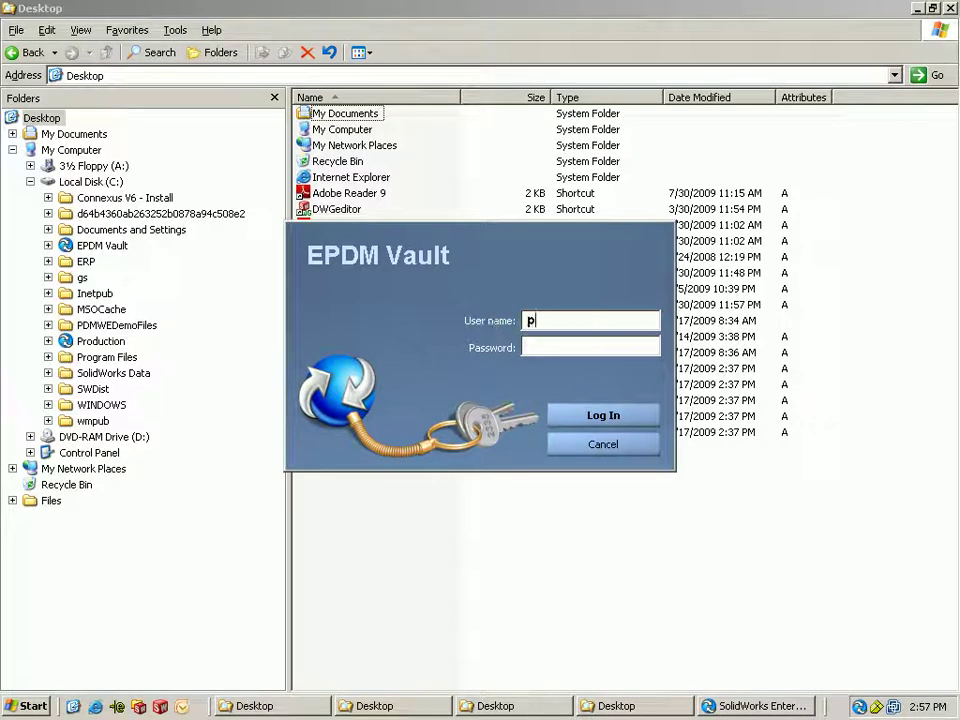
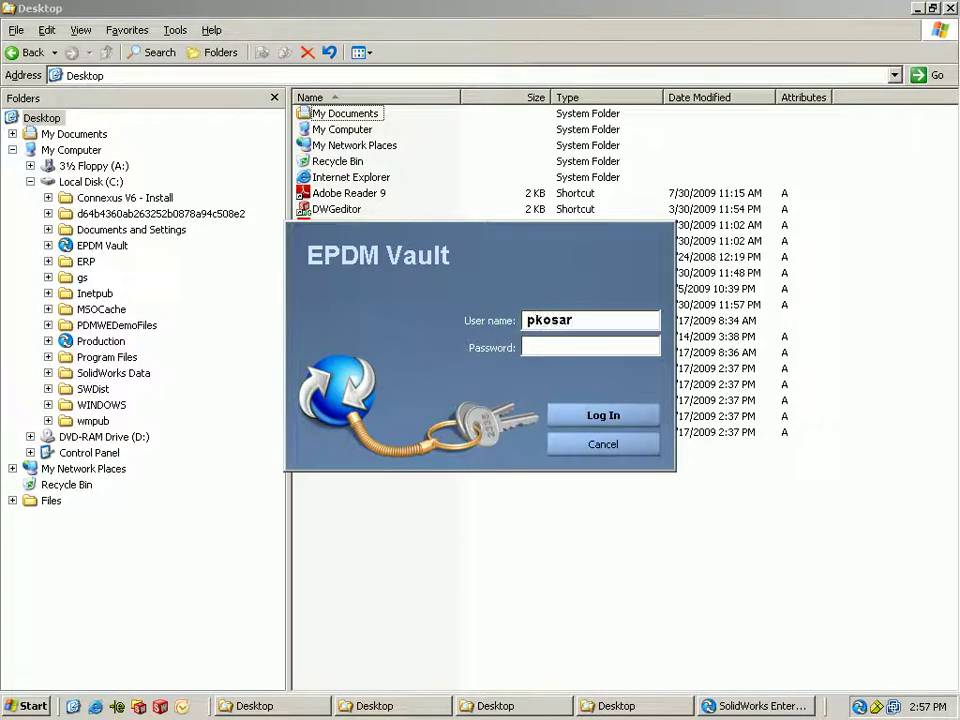
pyautogui.click(601, 415)
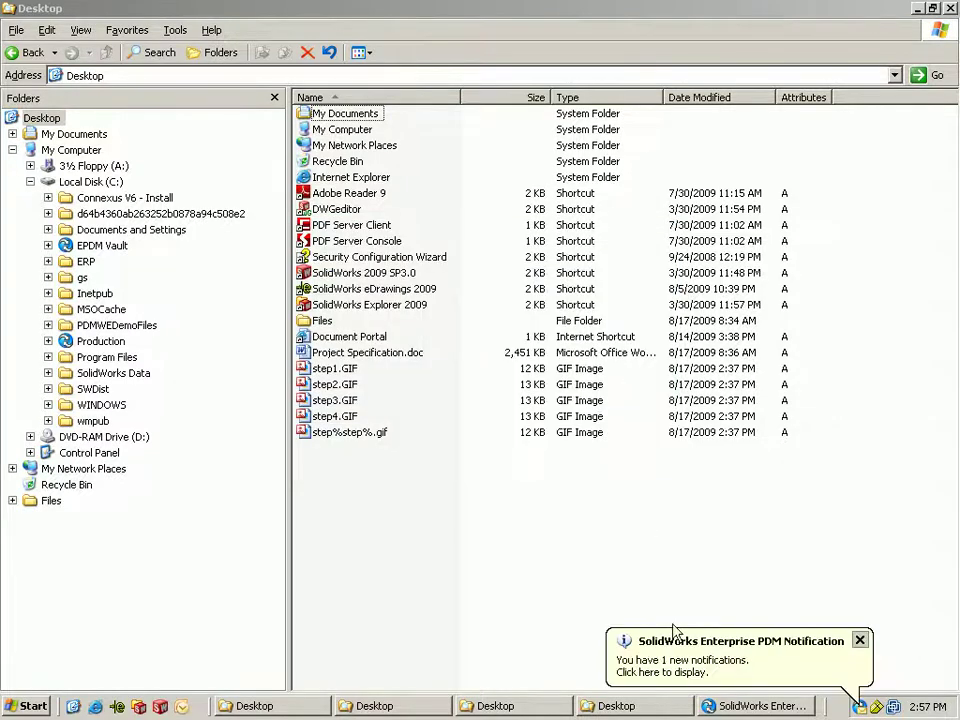
# - Check the new notification and the ECN's change history, then open the ECN09133 folder
pyautogui.click(688, 667)
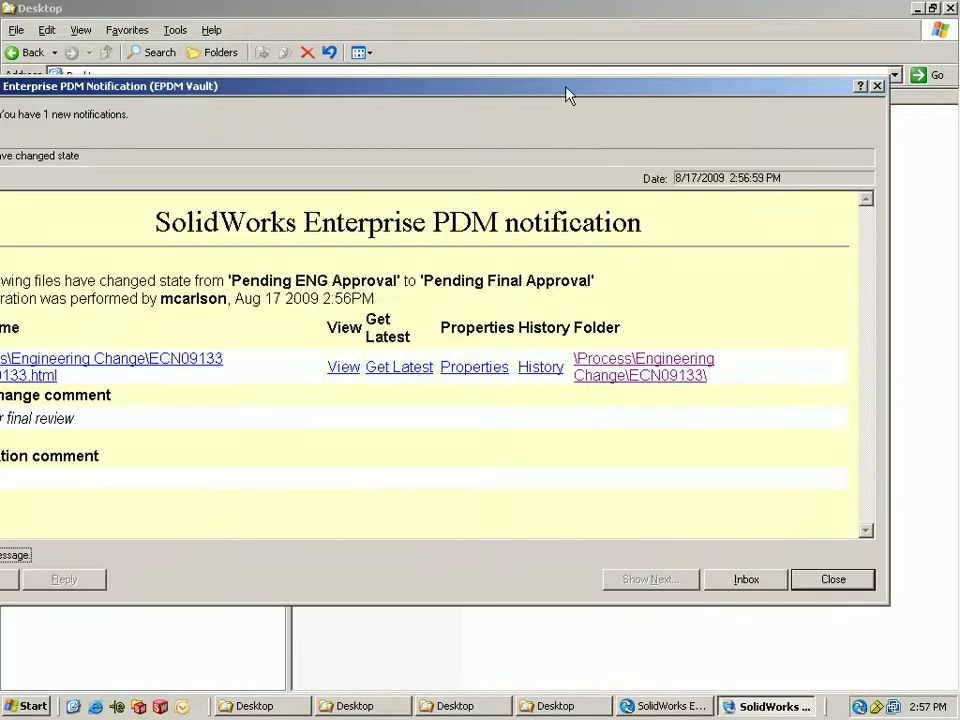
pyautogui.moveTo(568, 94); pyautogui.dragTo(645, 96)
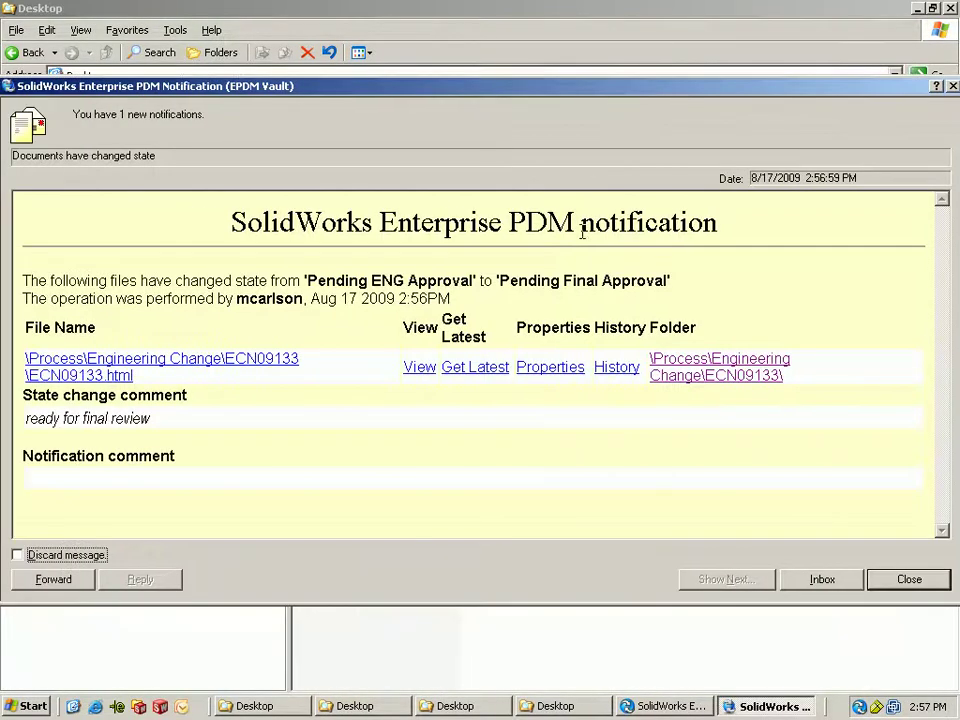
pyautogui.click(620, 368)
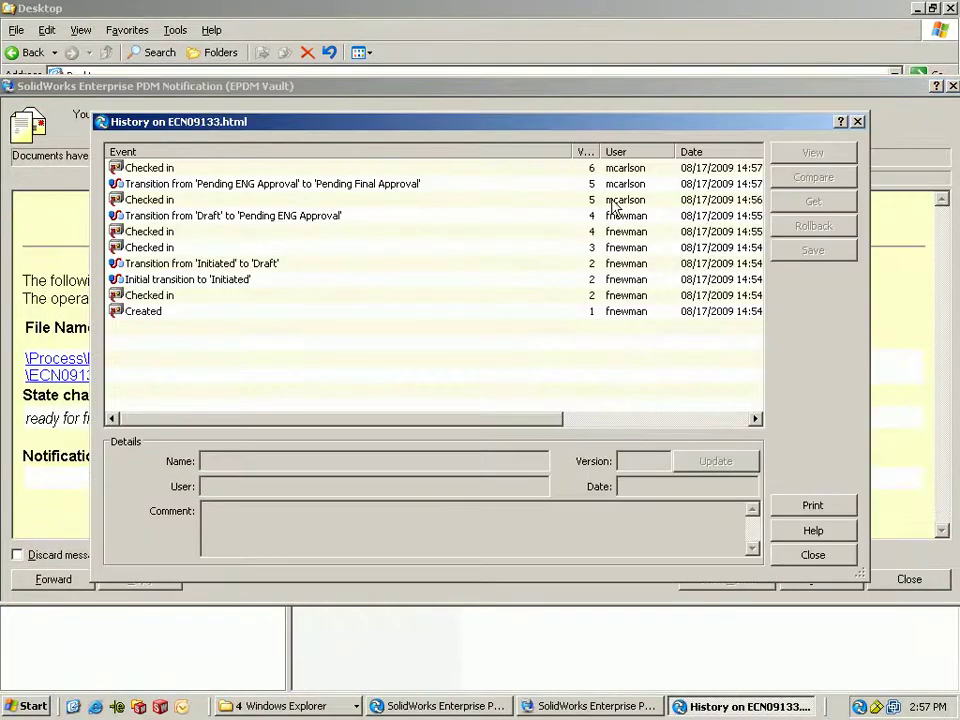
pyautogui.click(788, 555)
pyautogui.click(702, 372)
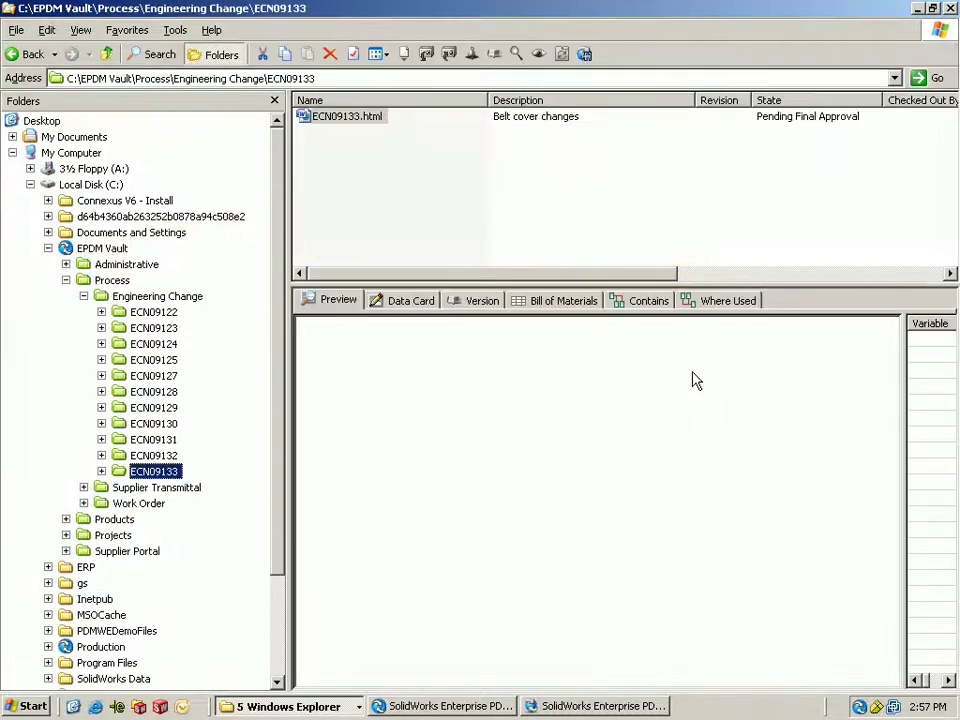
# - Change ECN09133.html to the Approved state with the comment 'ecn approved'
pyautogui.moveTo(898, 385); pyautogui.dragTo(898, 492)
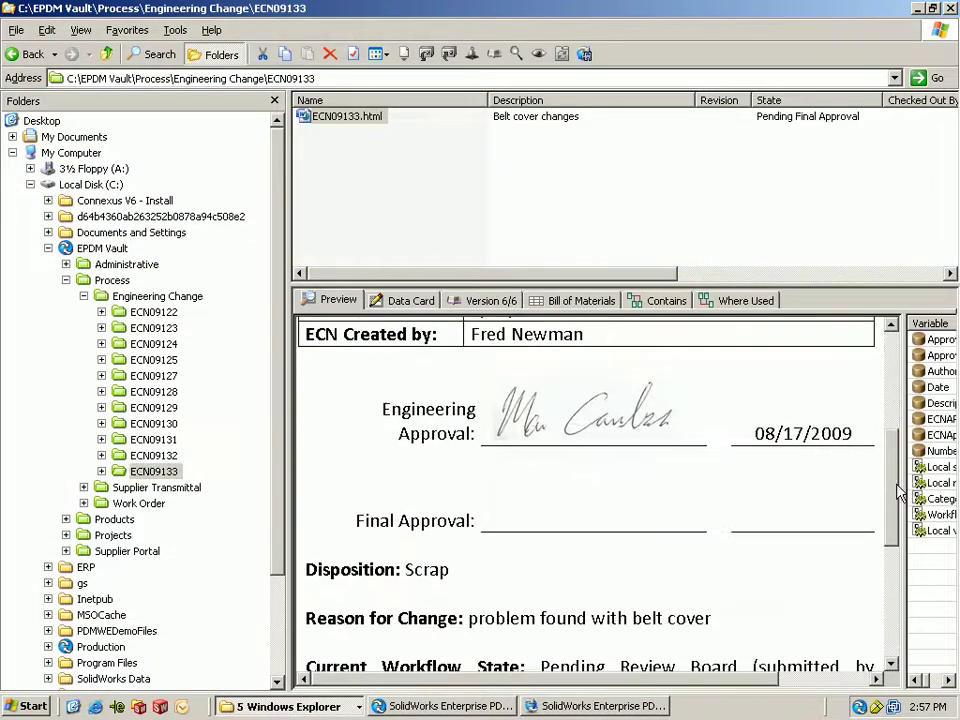
pyautogui.rightClick(358, 120)
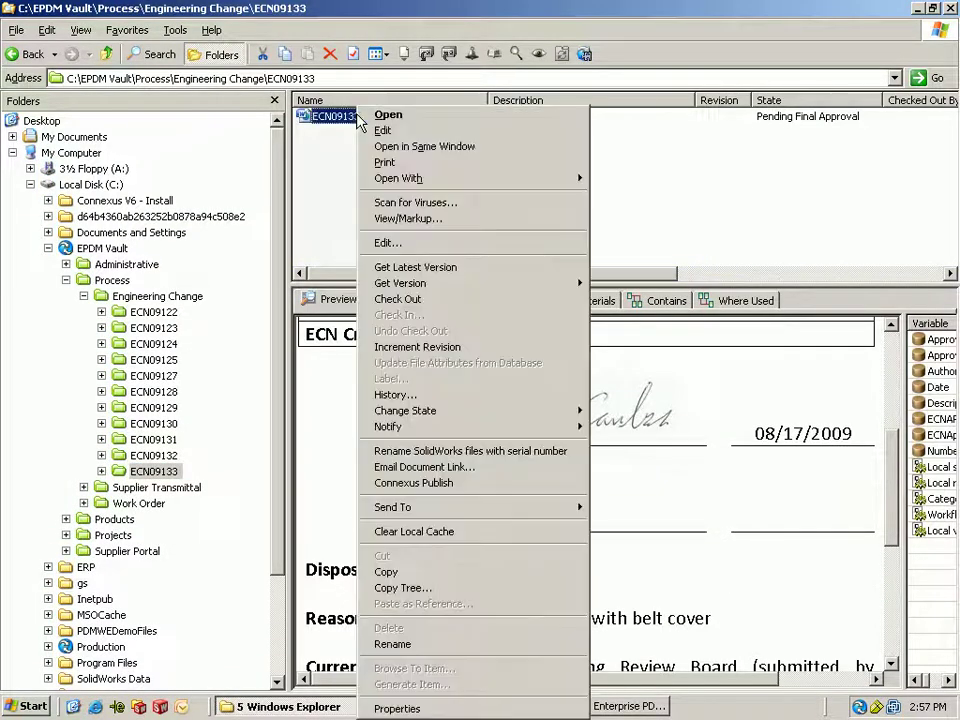
pyautogui.moveTo(532, 410)
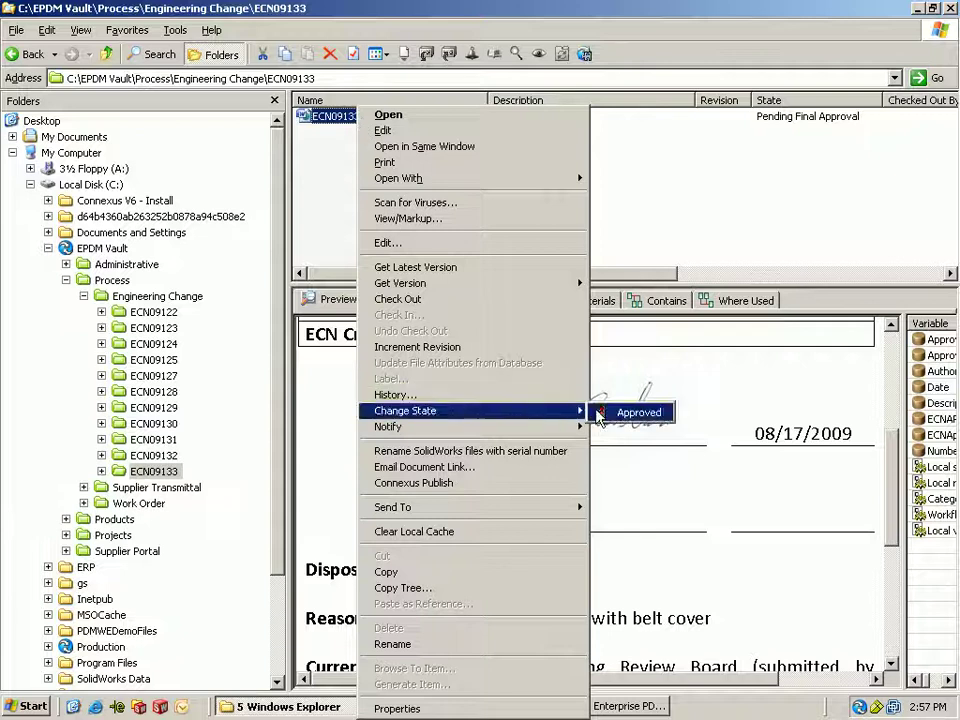
pyautogui.click(640, 412)
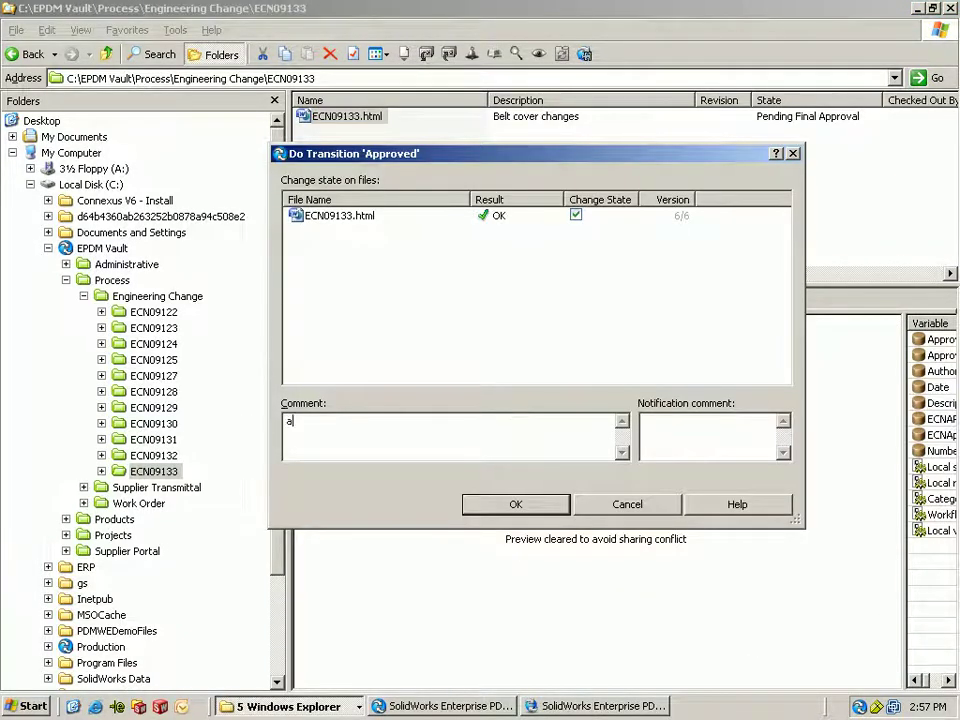
pyautogui.write('e')
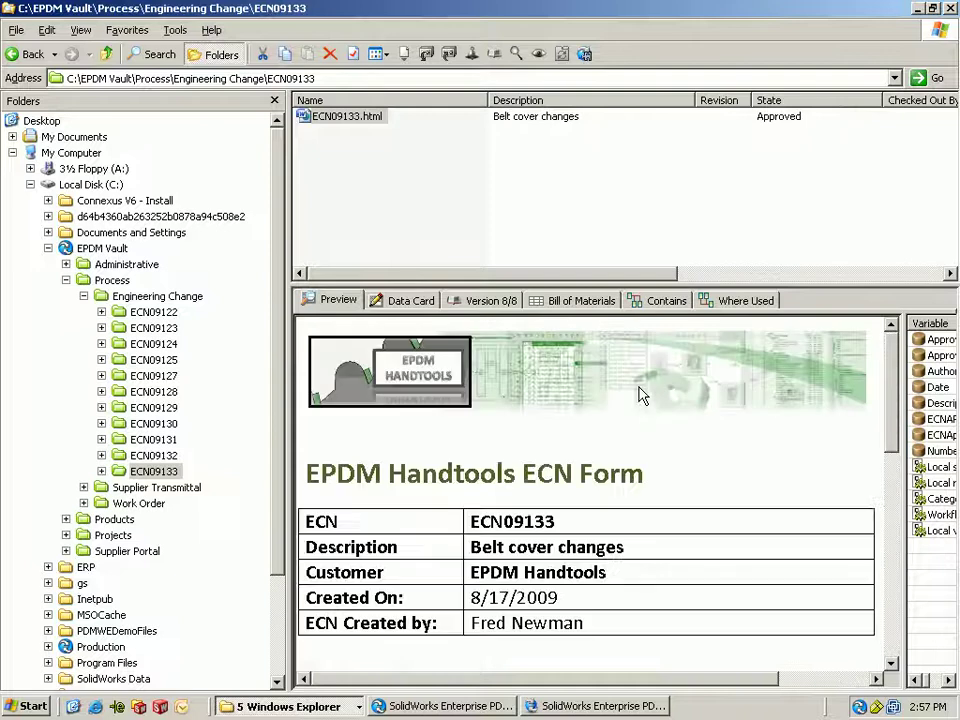
# - Dismiss the old notification and log off from the EPDM vault
pyautogui.moveTo(893, 408); pyautogui.dragTo(893, 490)
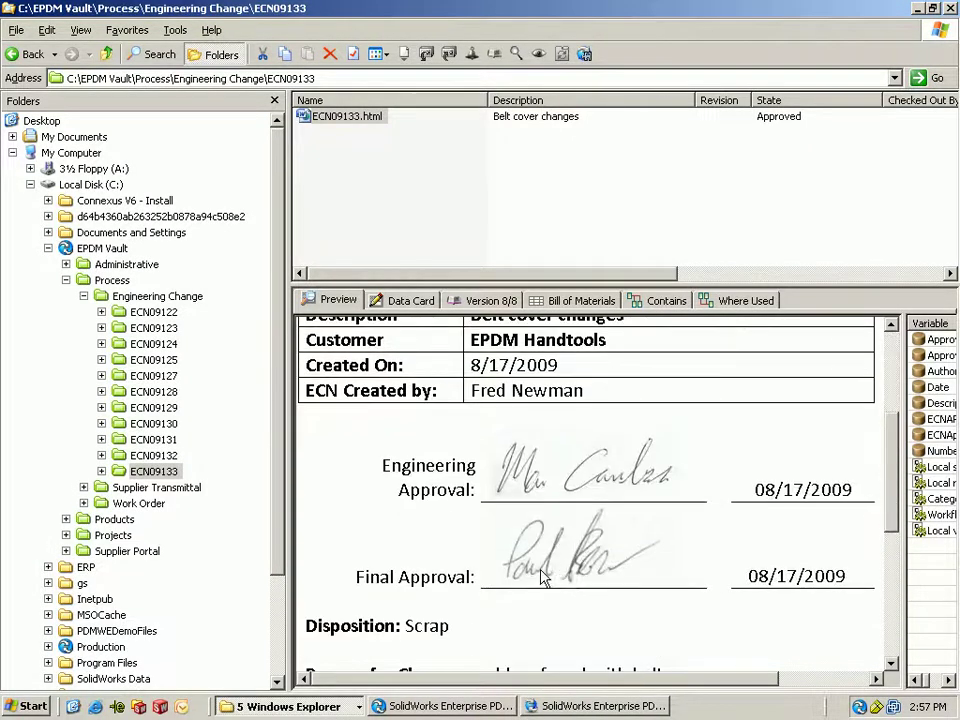
pyautogui.moveTo(898, 525); pyautogui.dragTo(861, 686)
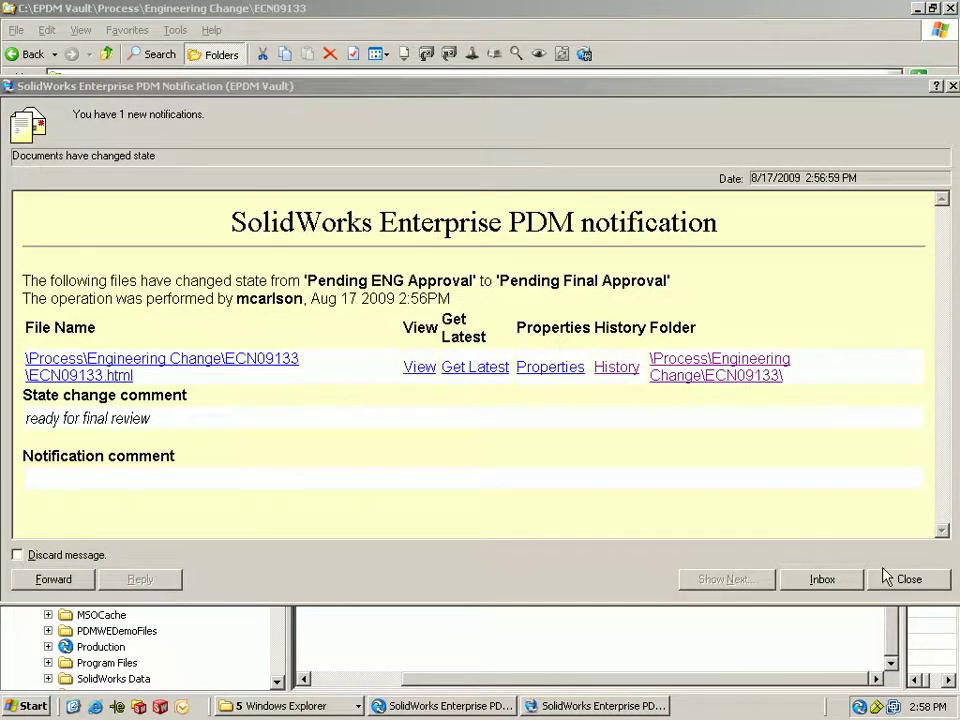
pyautogui.click(890, 578)
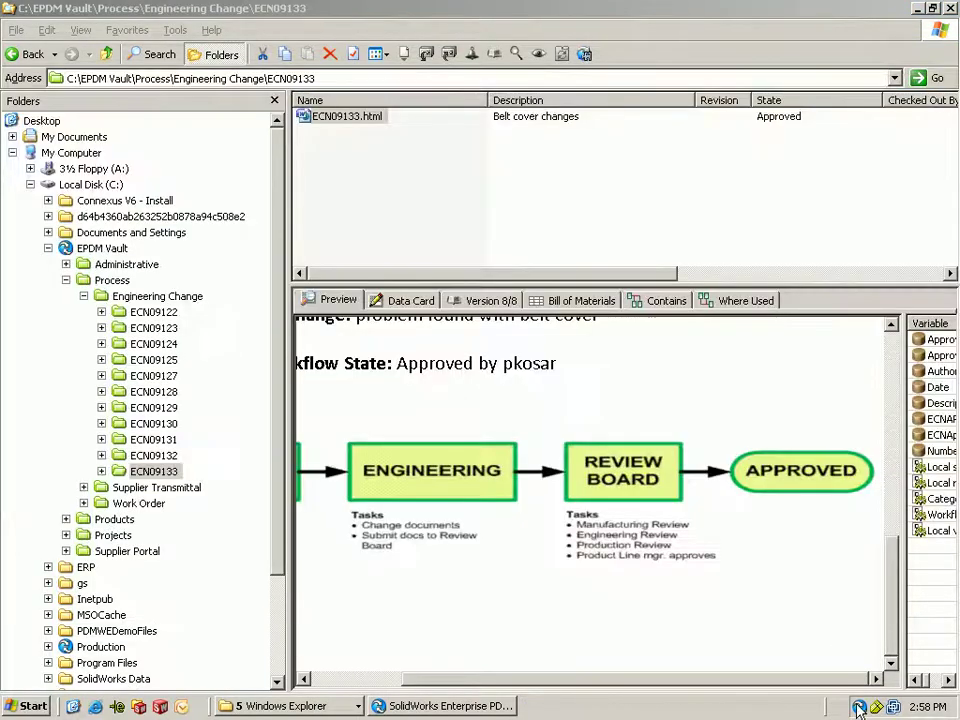
pyautogui.rightClick(858, 708)
pyautogui.moveTo(760, 649)
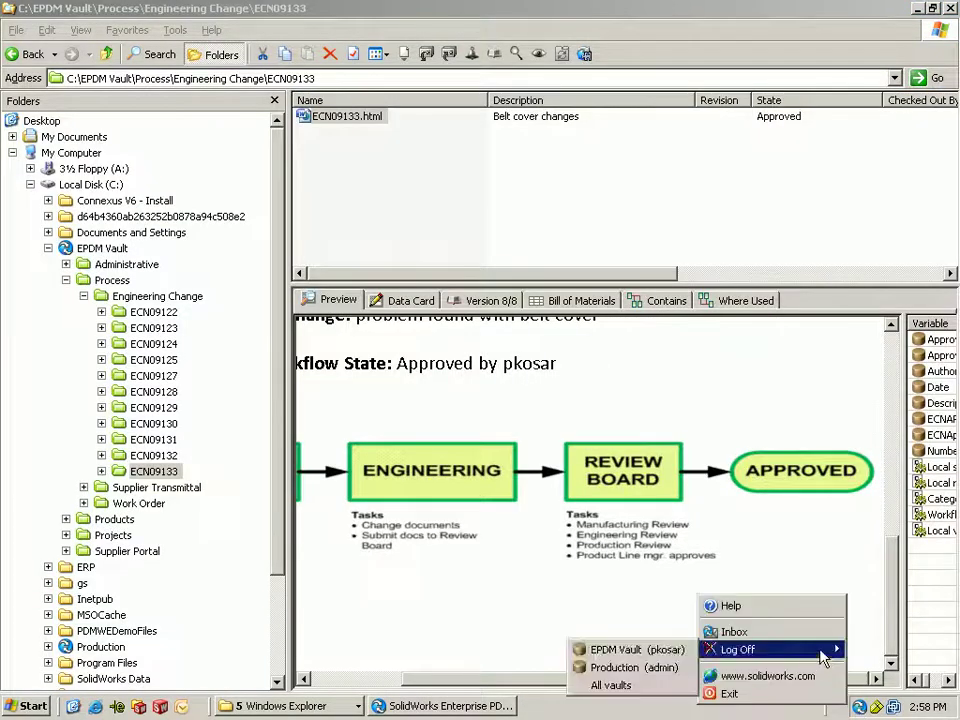
pyautogui.click(680, 651)
# - Log back in to the vault, replacing the existing user name with another user's name
pyautogui.rightClick(858, 706)
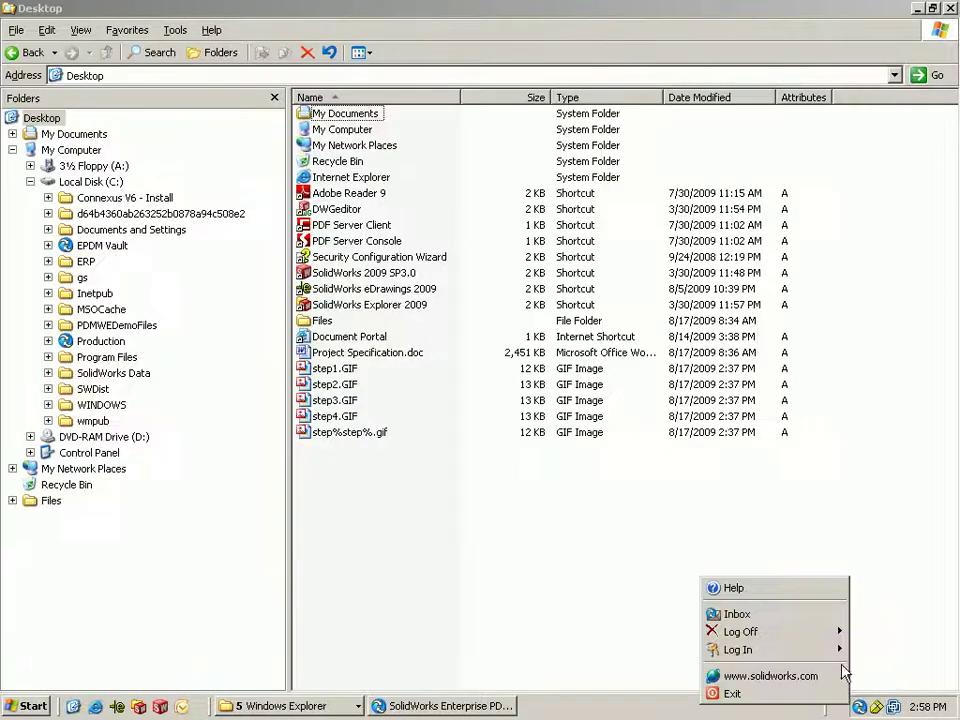
pyautogui.moveTo(841, 652)
pyautogui.click(885, 650)
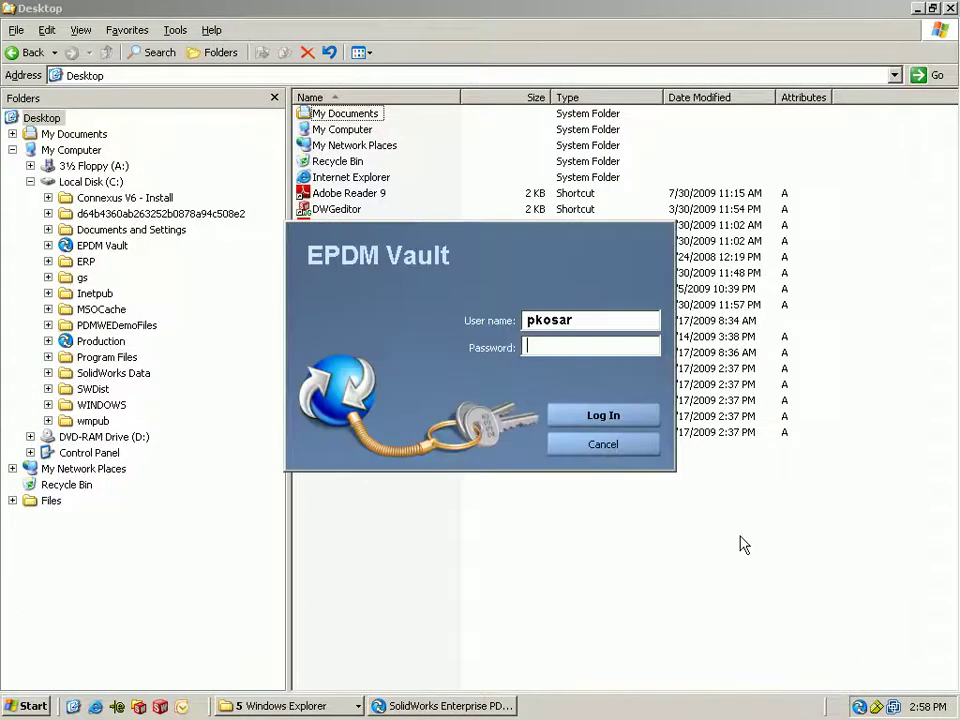
pyautogui.hotkey('shift', 'Tab')
pyautogui.click(580, 418)
# - Open the Approved state-change notification and view the ECN09133.html file
pyautogui.click(705, 660)
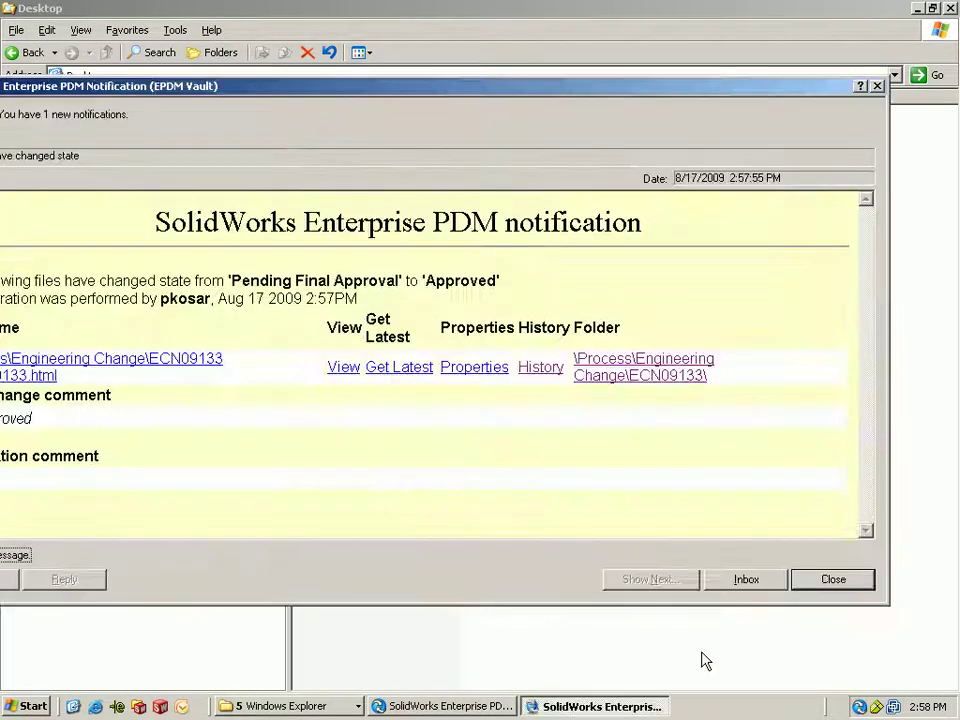
pyautogui.moveTo(557, 86); pyautogui.dragTo(630, 86)
pyautogui.click(371, 274)
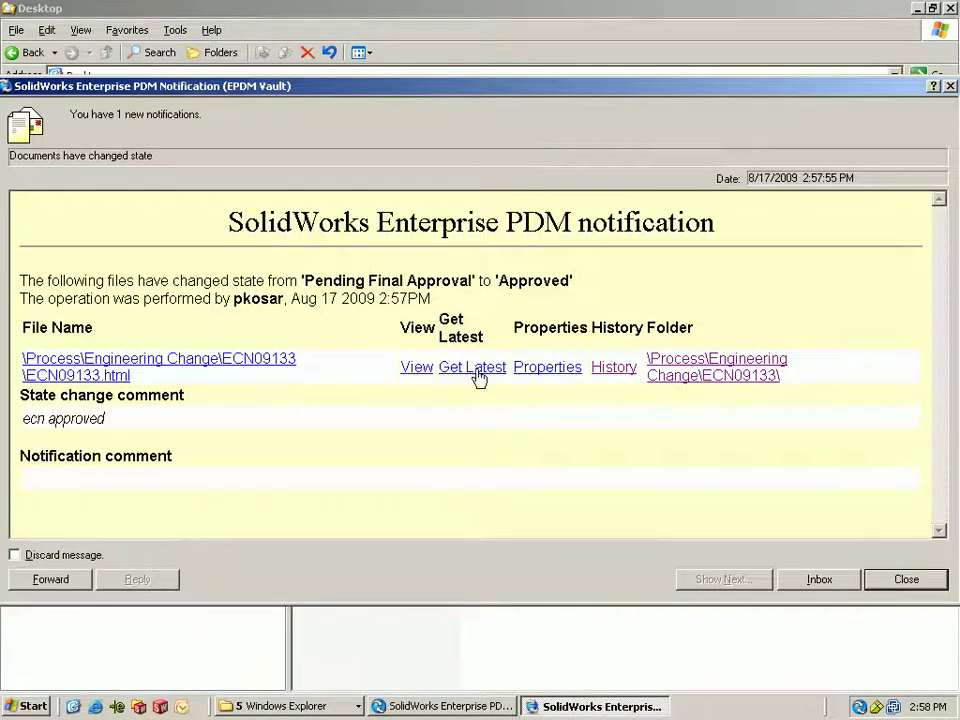
pyautogui.click(410, 368)
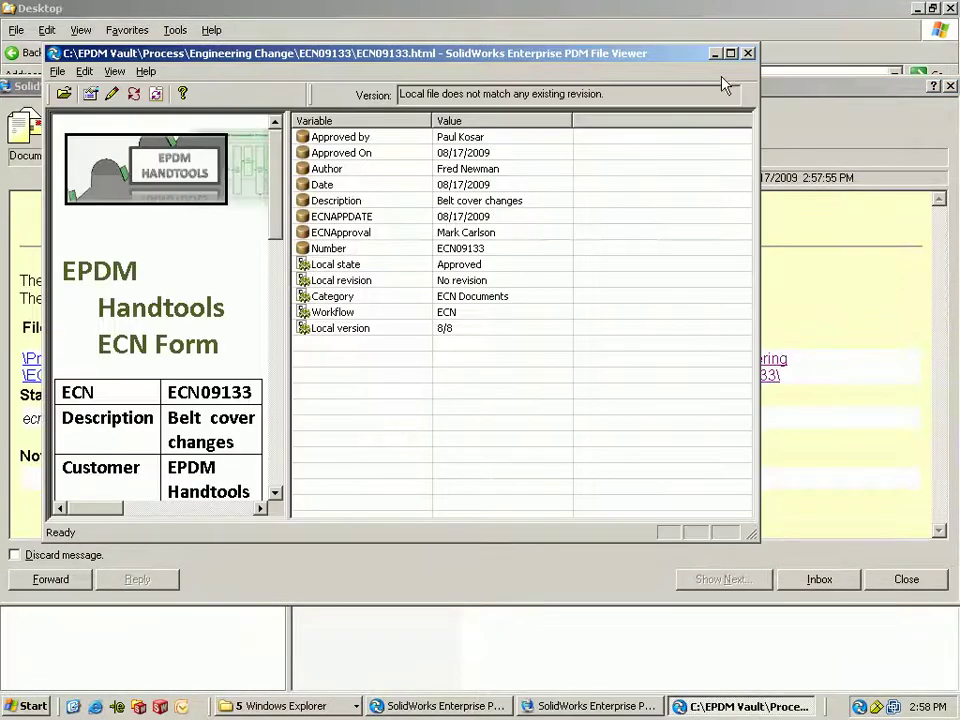
# - Maximize the File Viewer and widen the preview to show the Engineering and Final Approval signatures
pyautogui.click(730, 53)
pyautogui.moveTo(246, 298); pyautogui.dragTo(732, 321)
pyautogui.scroll(-1, 727, 258)
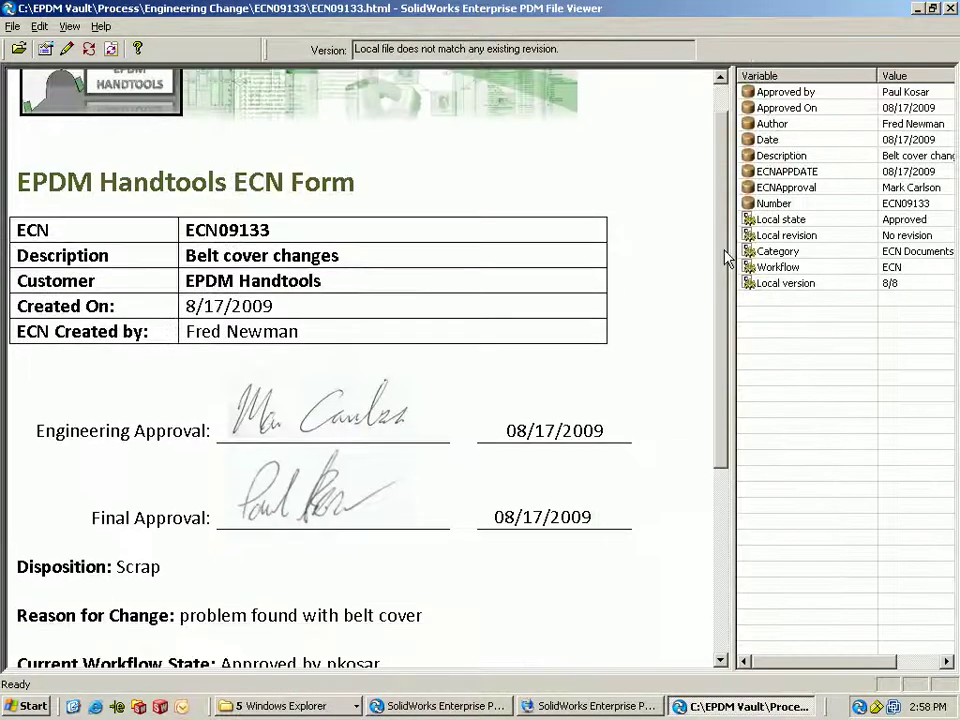